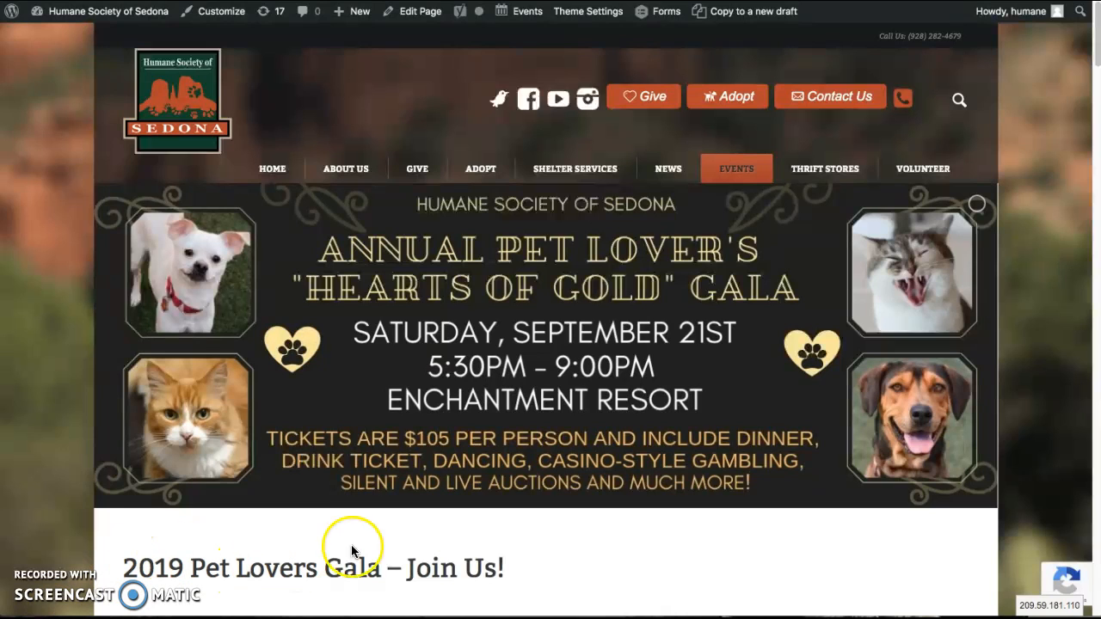
Open the ticket purchase form page from the 2019 Pet Lovers Gala page and look over the form
left_click_drag(1096, 42, 1097, 83)
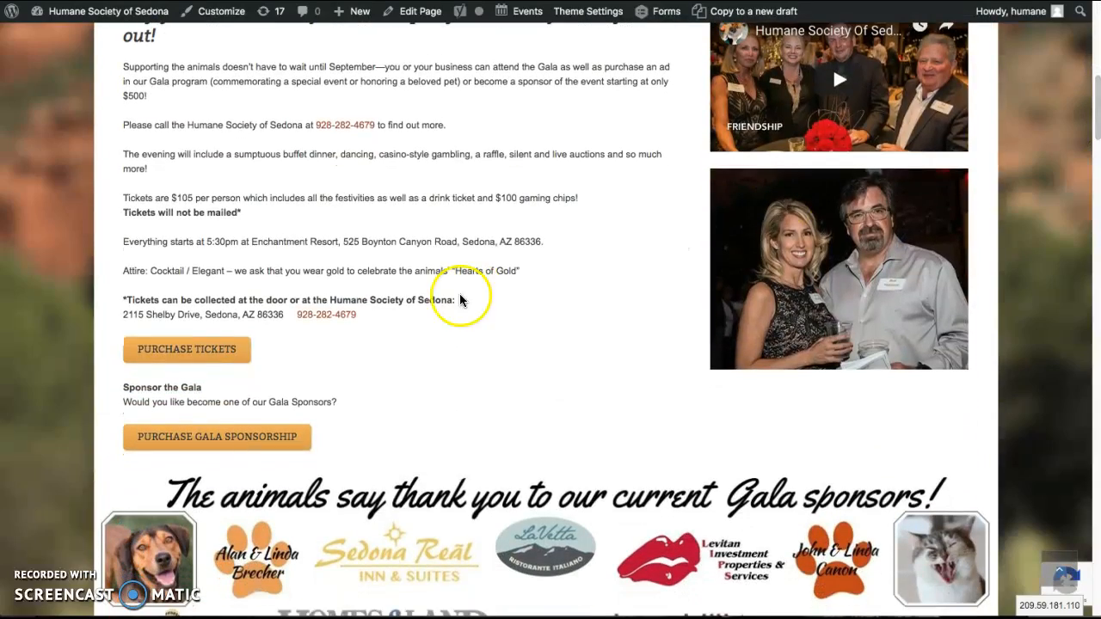
left_click(238, 355)
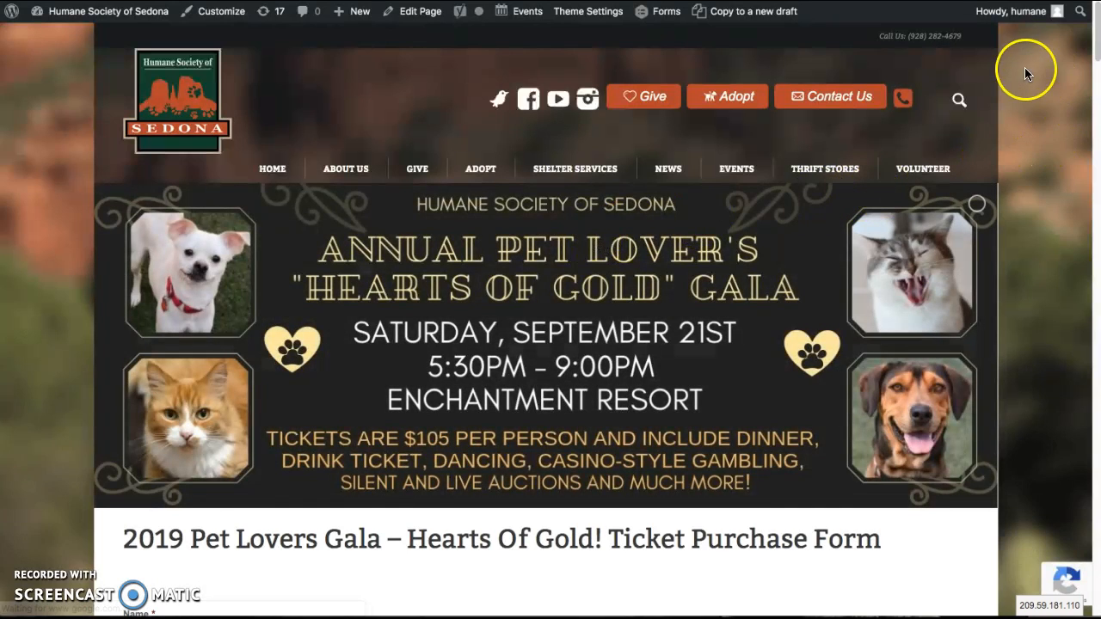
left_click_drag(1095, 54, 1071, 41)
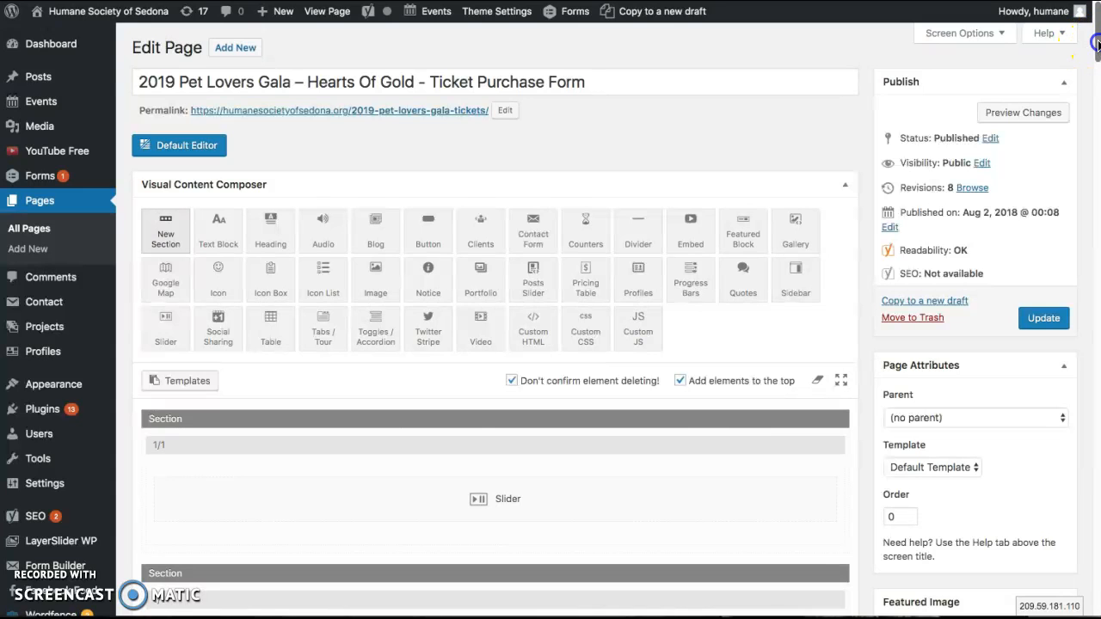
Review the ticket purchase page's sections in the page editor, including the text block holding the gravityform shortcode
left_click_drag(1096, 43, 1092, 73)
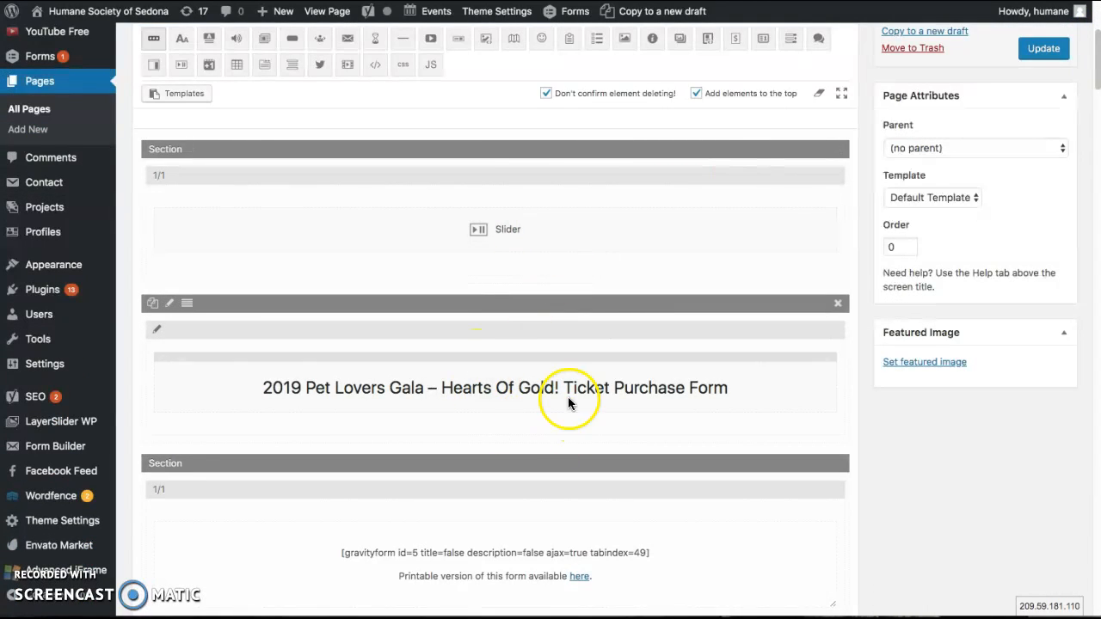
left_click_drag(1097, 82, 1092, 105)
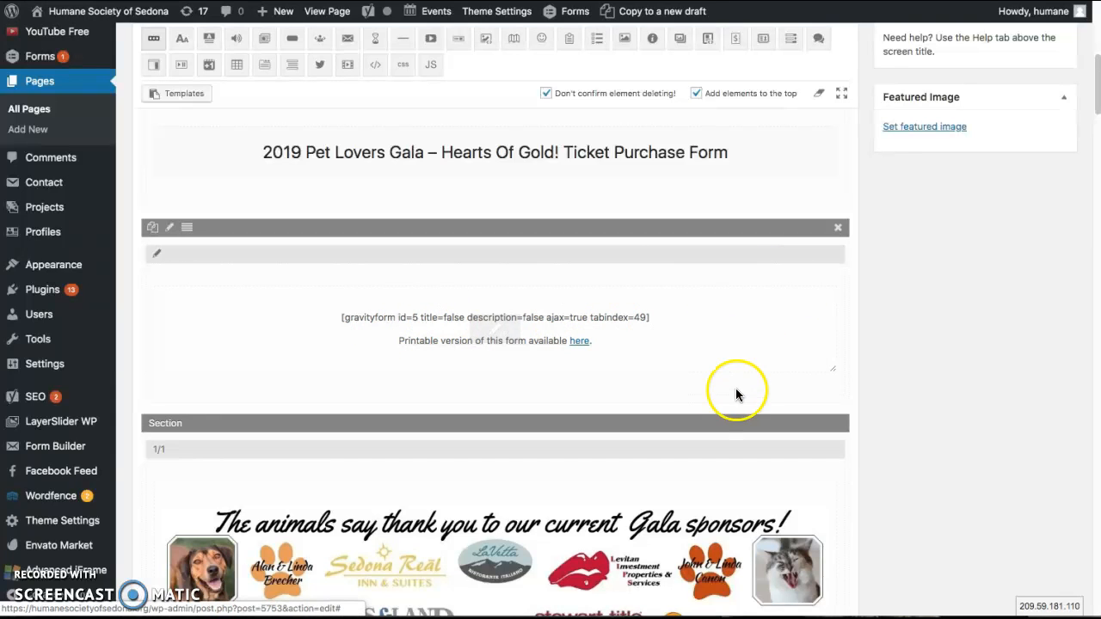
left_click_drag(1096, 106, 1097, 113)
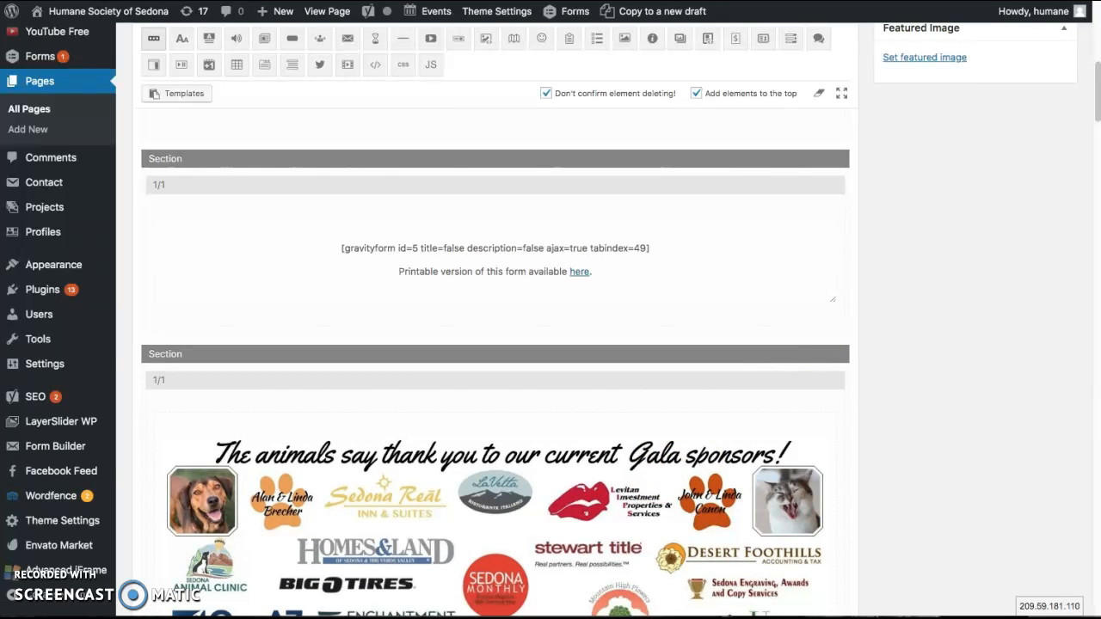
left_click_drag(1096, 90, 1093, 32)
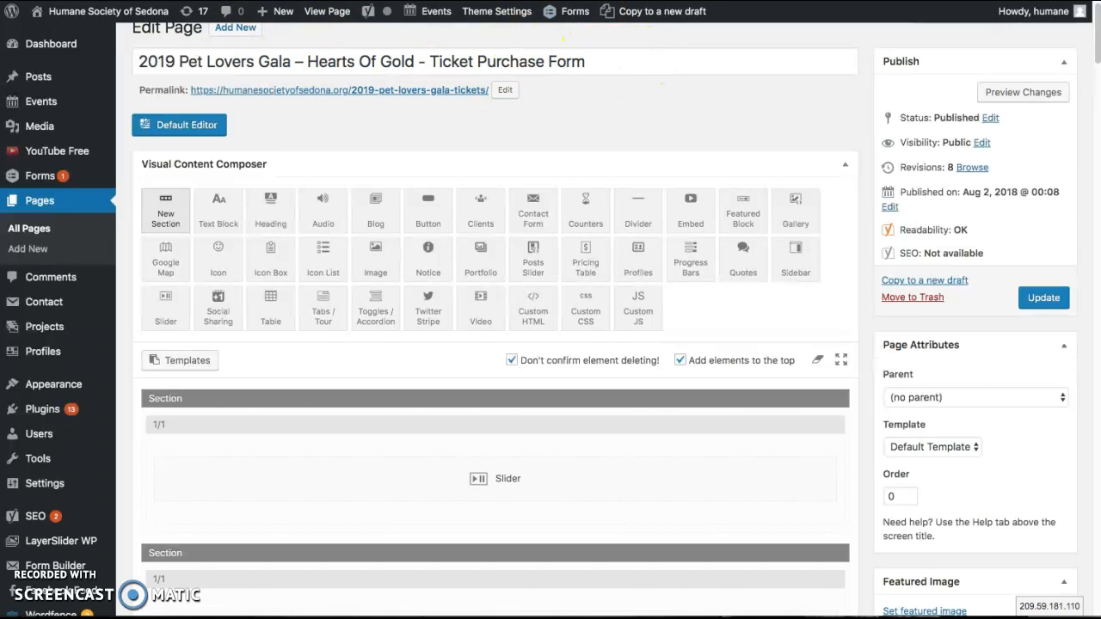
Open the default confirmation of the Gala Ticket Purchase form to review its message
key("ctrl+Tab")
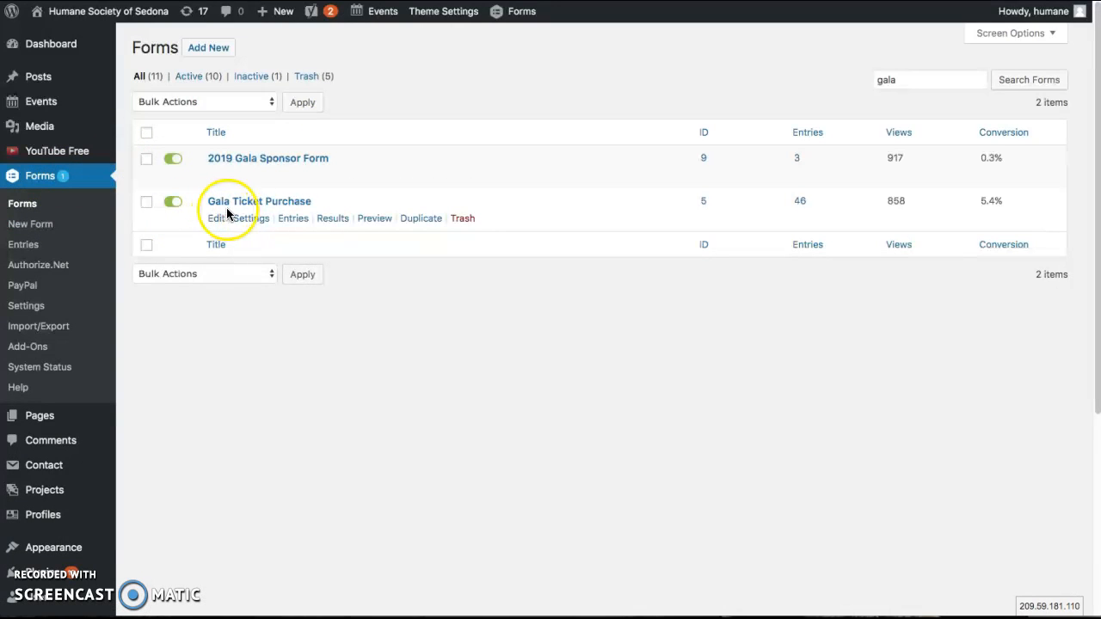
mouse_move(254, 227)
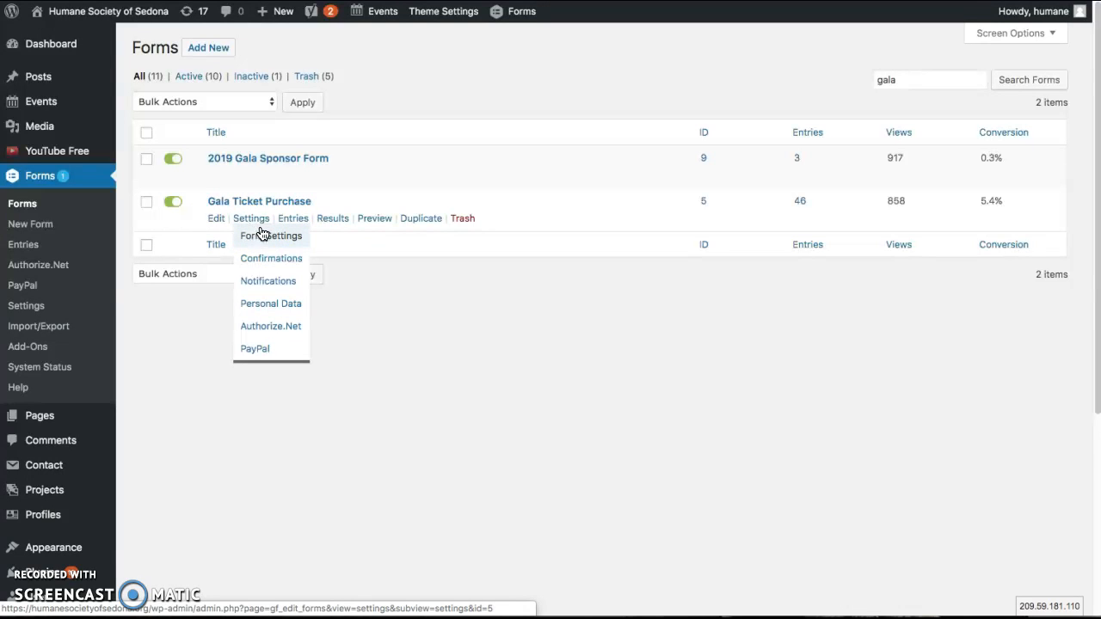
left_click(274, 260)
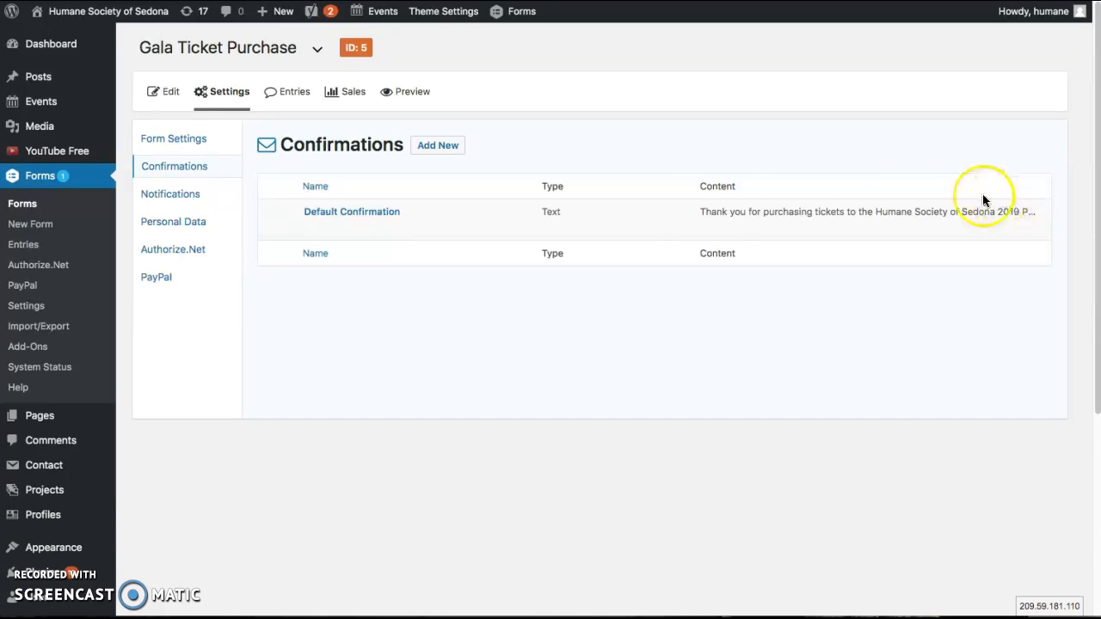
left_click(312, 227)
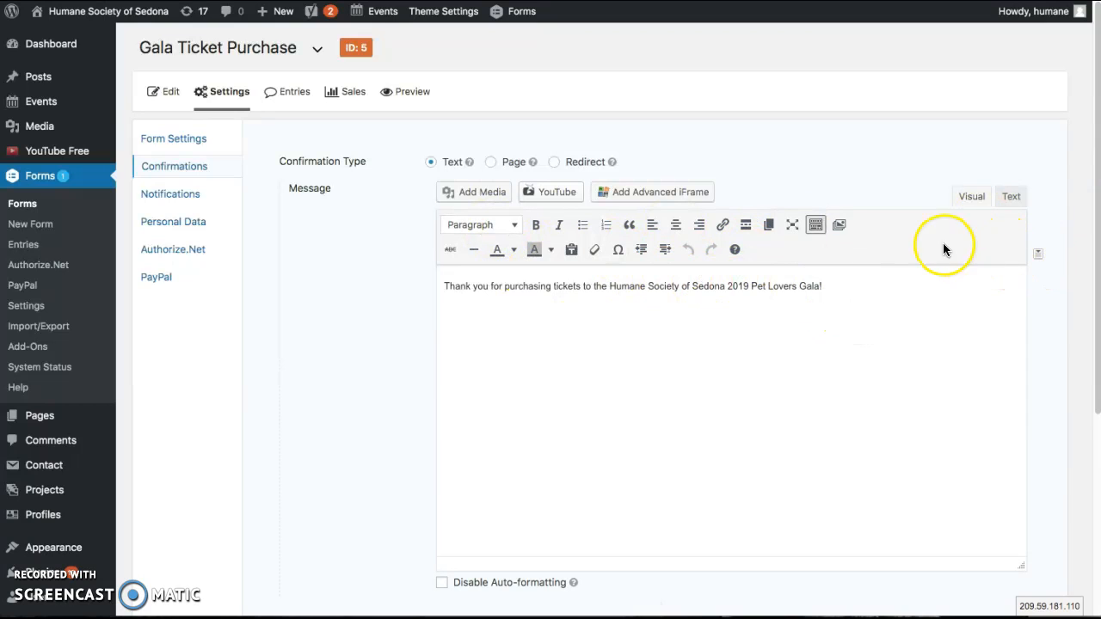
Review the director notification's recipient, sender, BCC and subject settings for the ticket form, and return to the notifications list
left_click(198, 195)
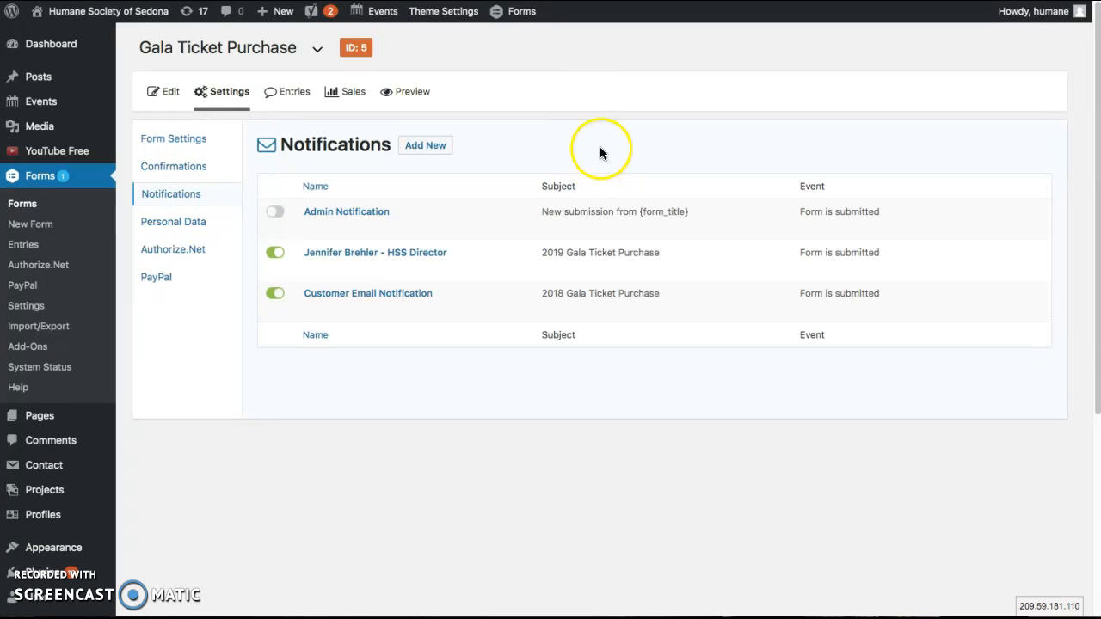
mouse_move(365, 259)
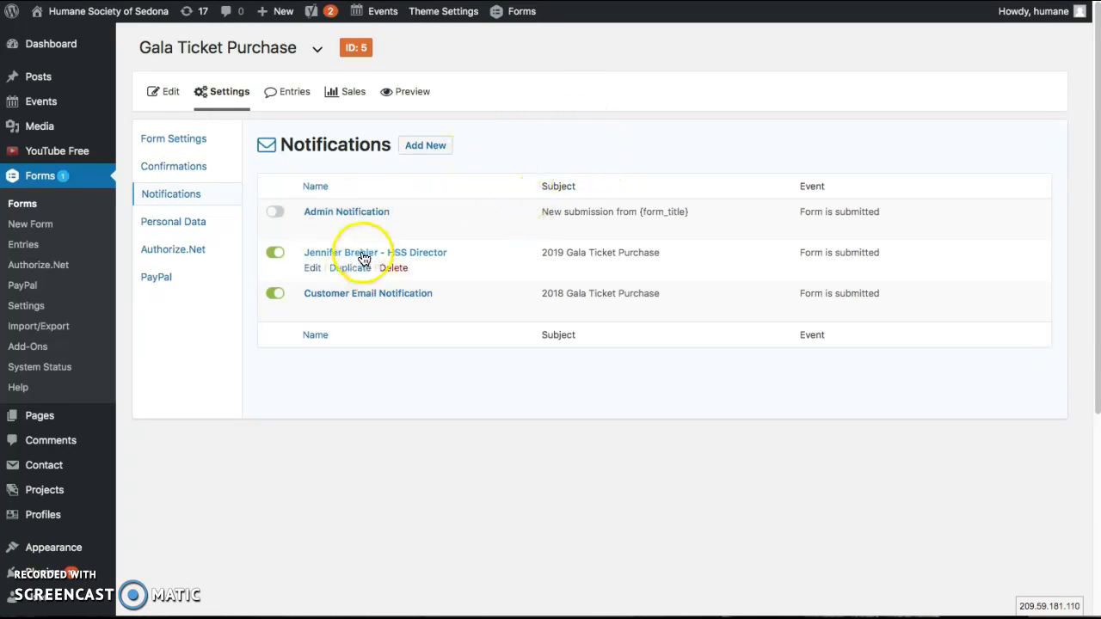
left_click(316, 267)
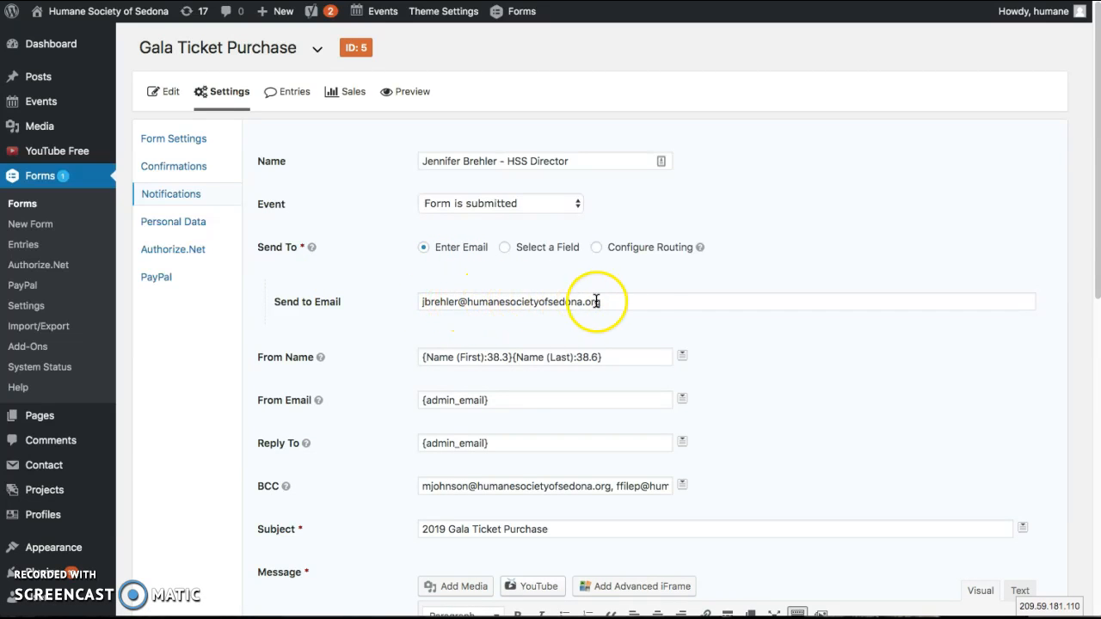
left_click(664, 298)
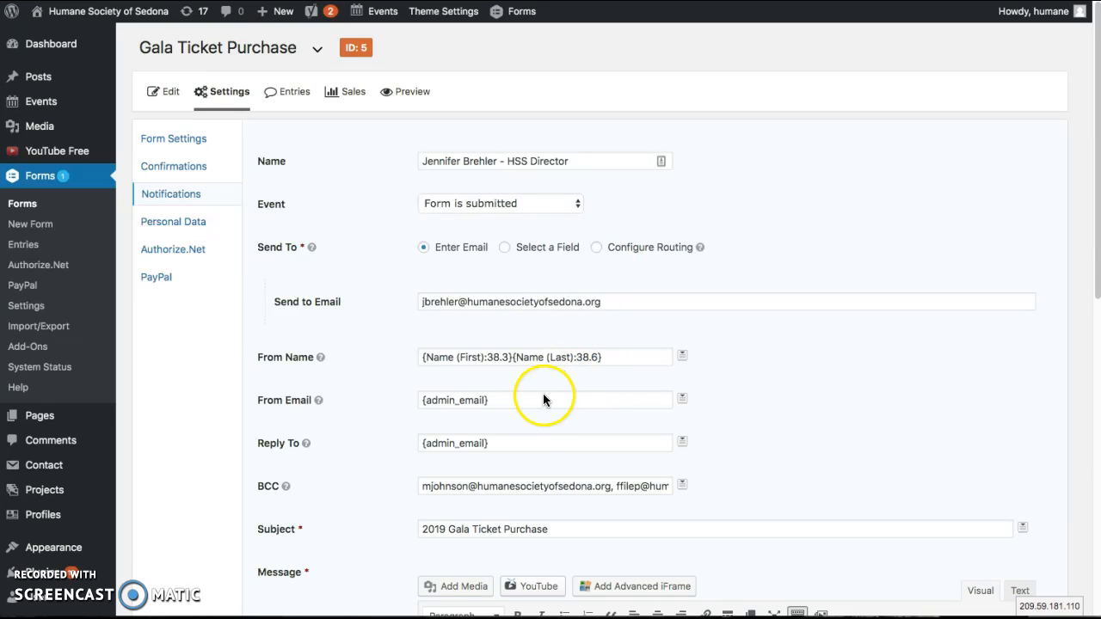
mouse_move(281, 491)
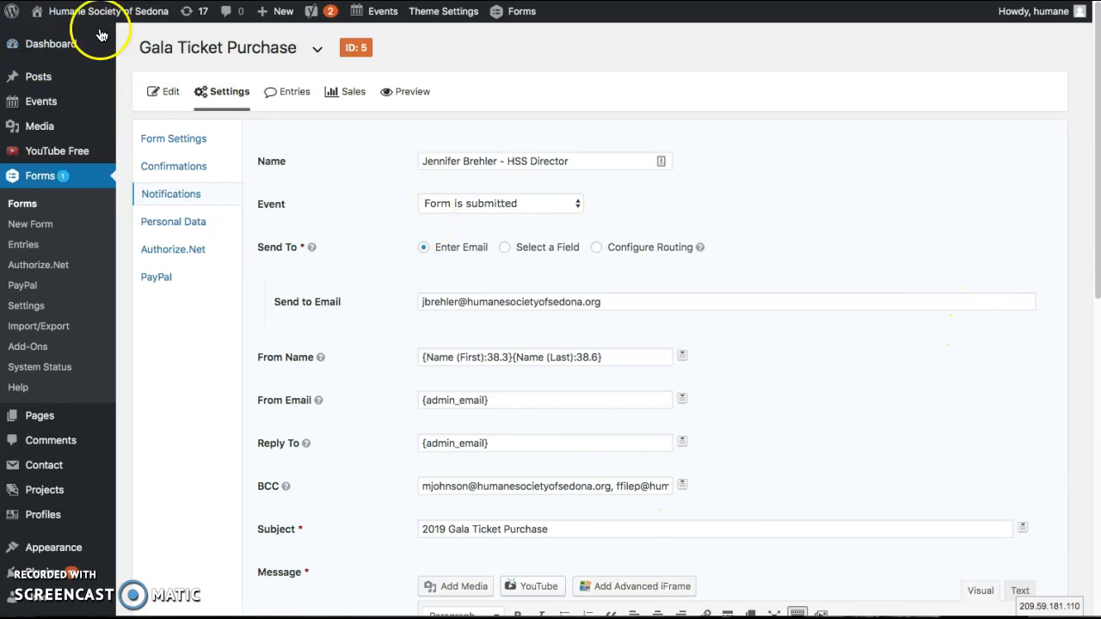
left_click(170, 197)
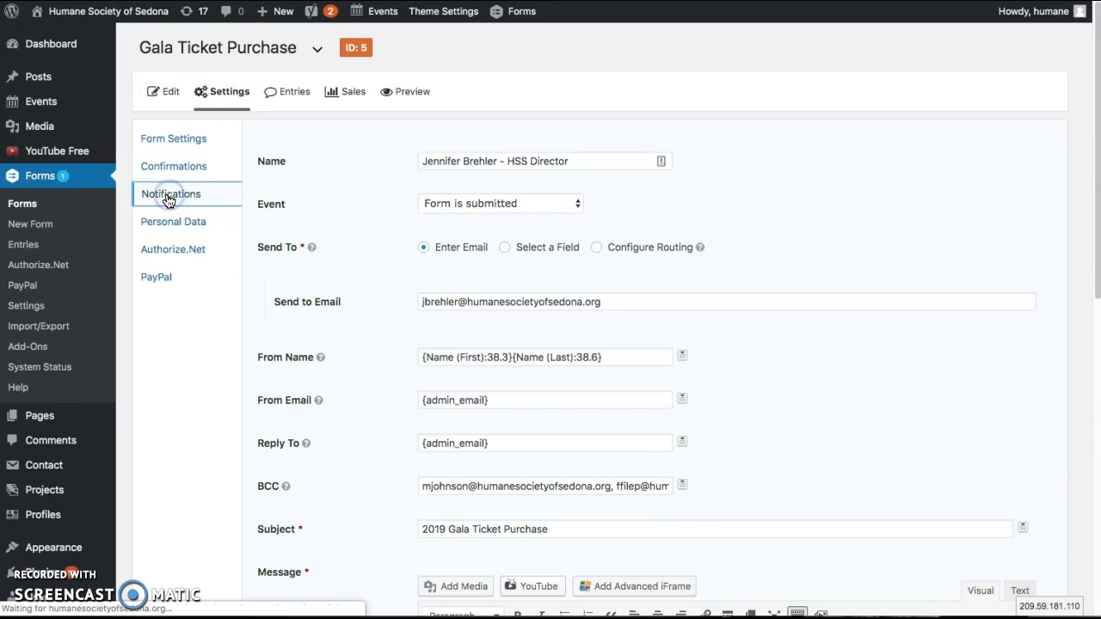
mouse_move(491, 262)
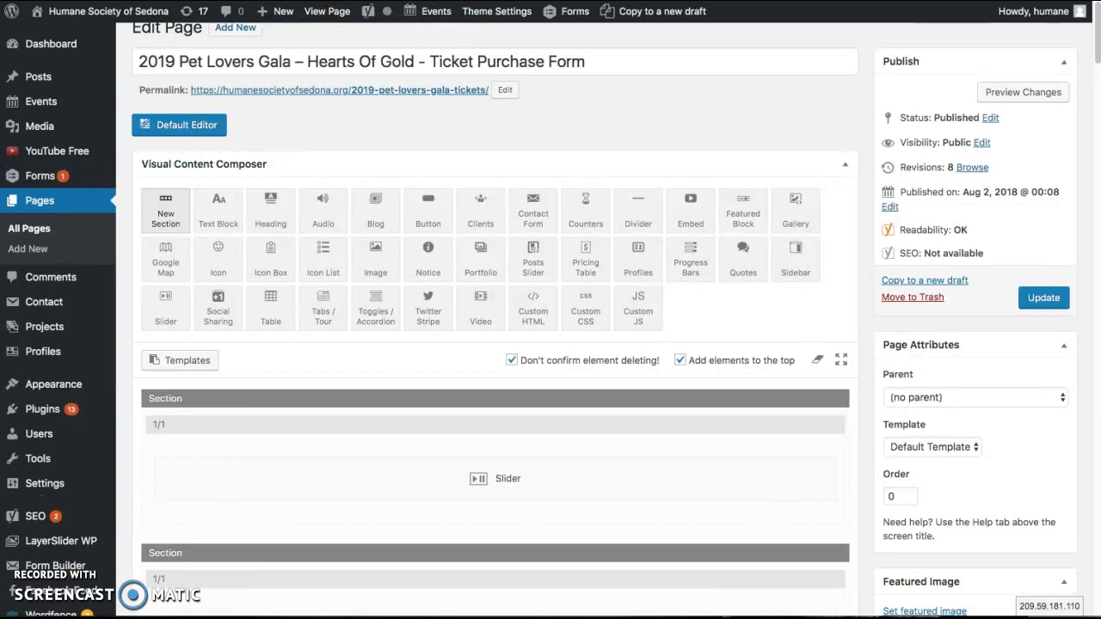
Search the site's pages for "gala" and open the 2019 Pet Lovers Gala – September 21st page for editing
left_click(55, 201)
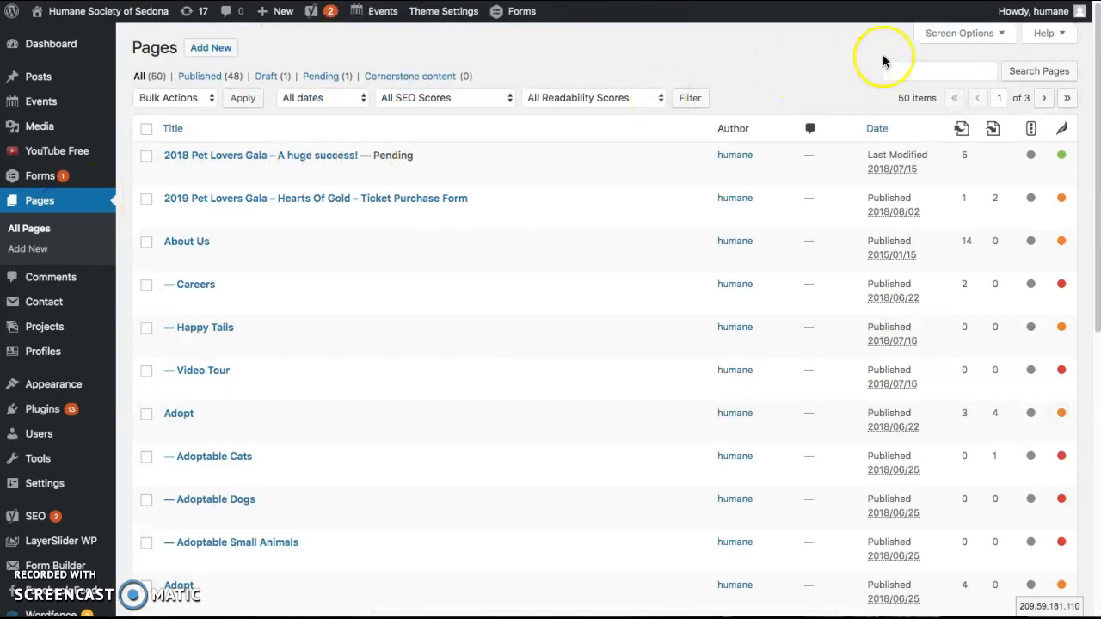
left_click(898, 65)
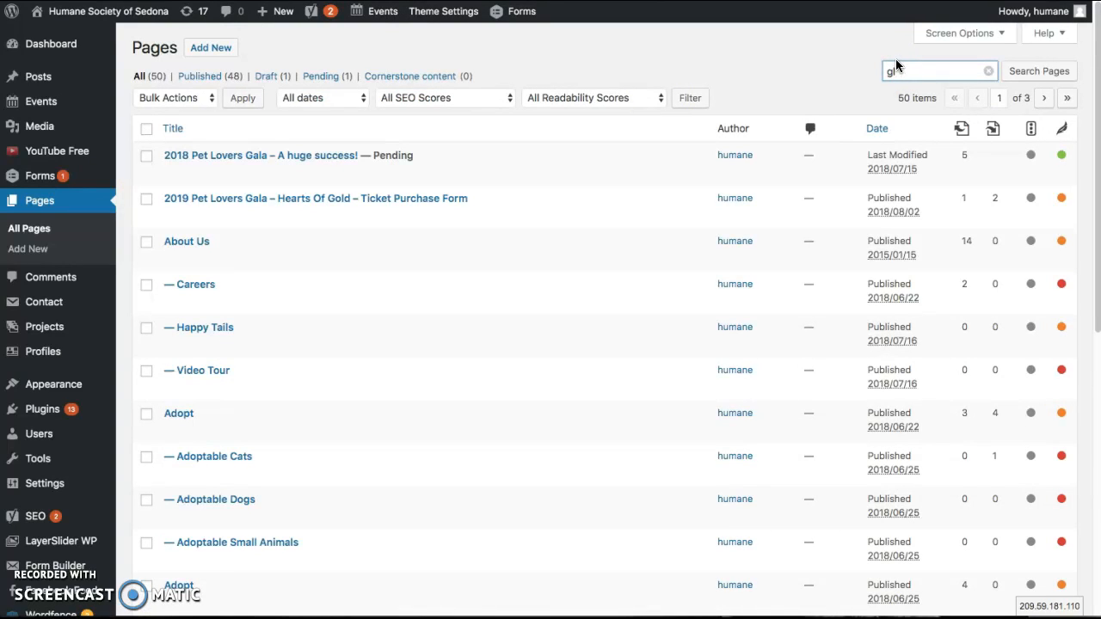
type("gala")
key("Return")
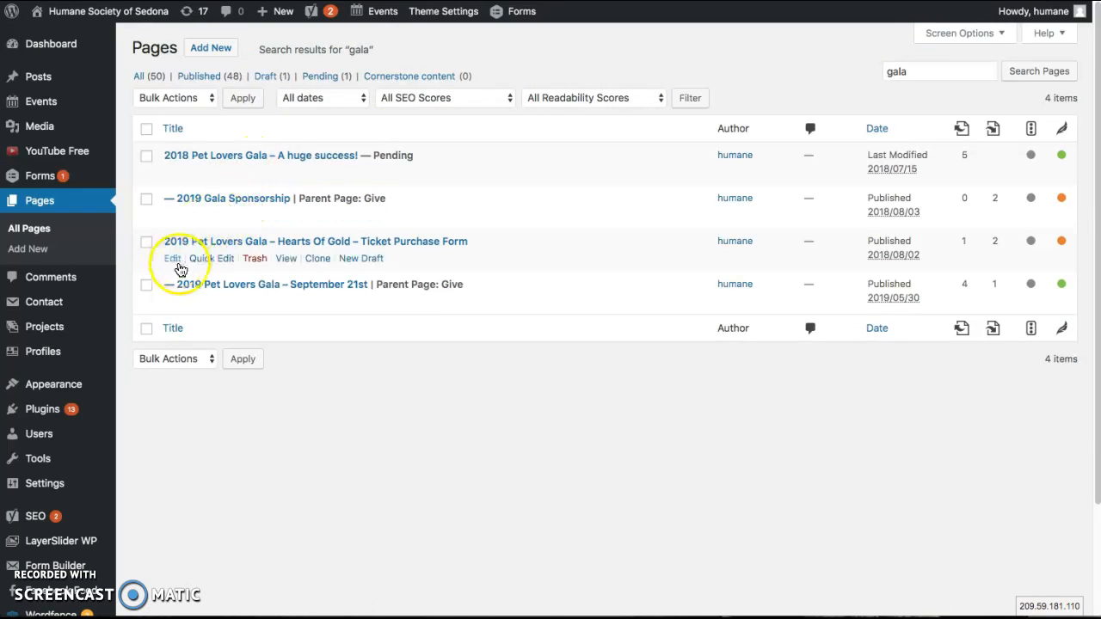
left_click(174, 303)
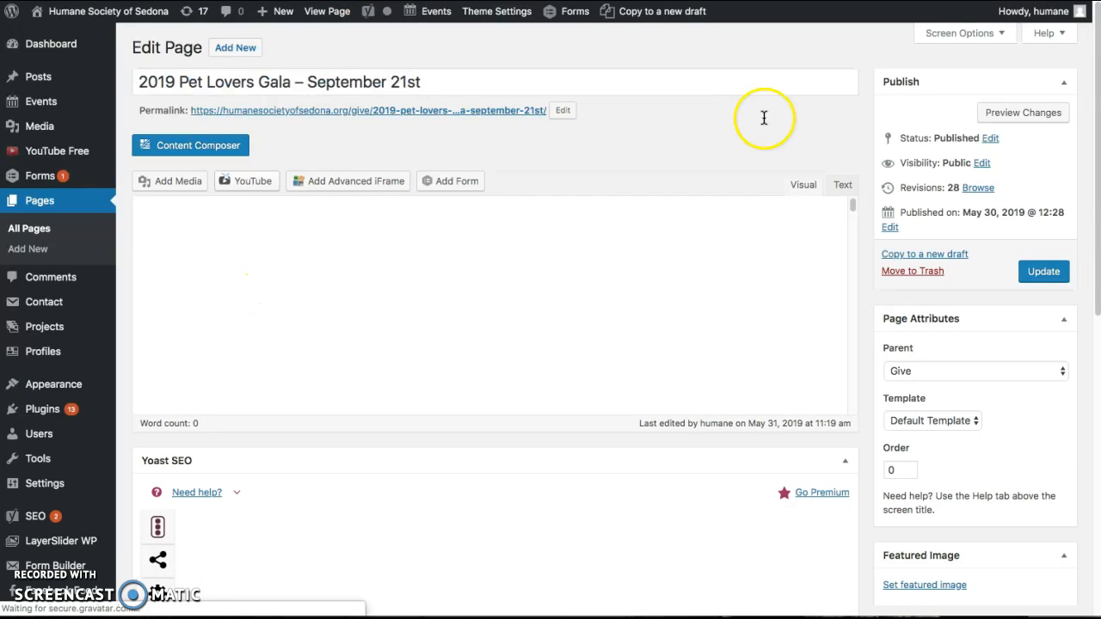
Open the text block with the event details and check the link address in the PURCHASE TICKETS button shortcode
left_click_drag(1094, 35, 1093, 110)
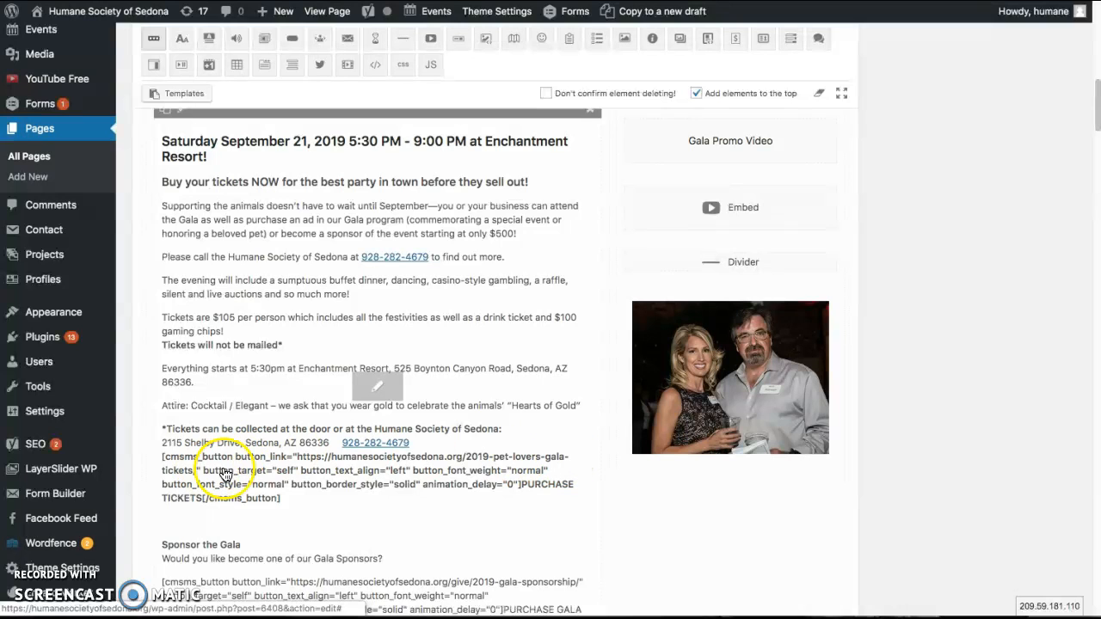
left_click(292, 455)
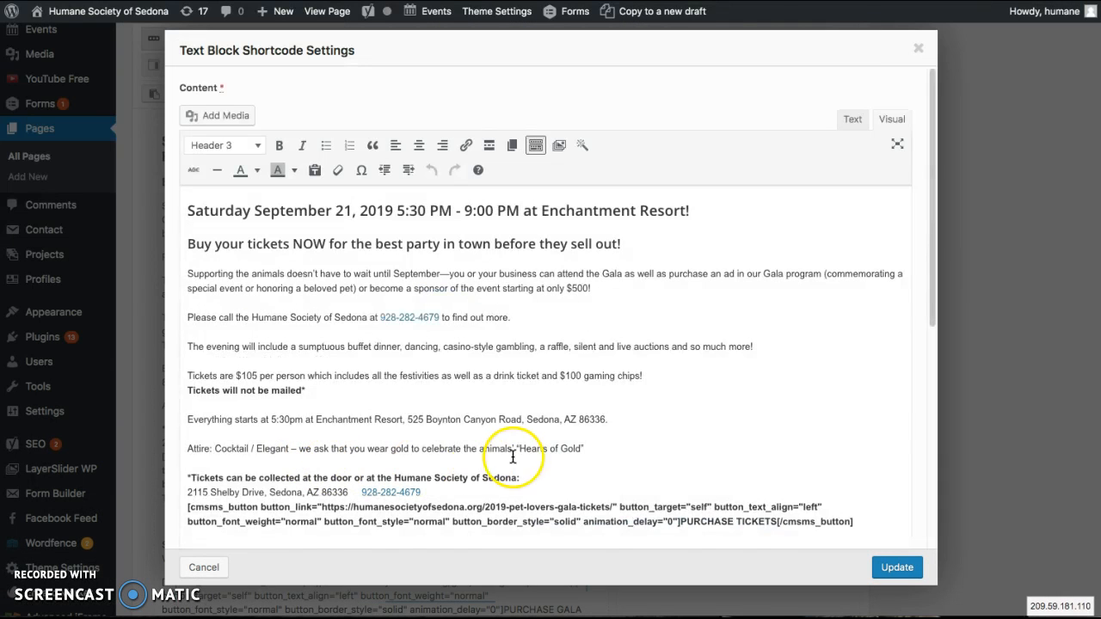
left_click_drag(926, 232, 913, 300)
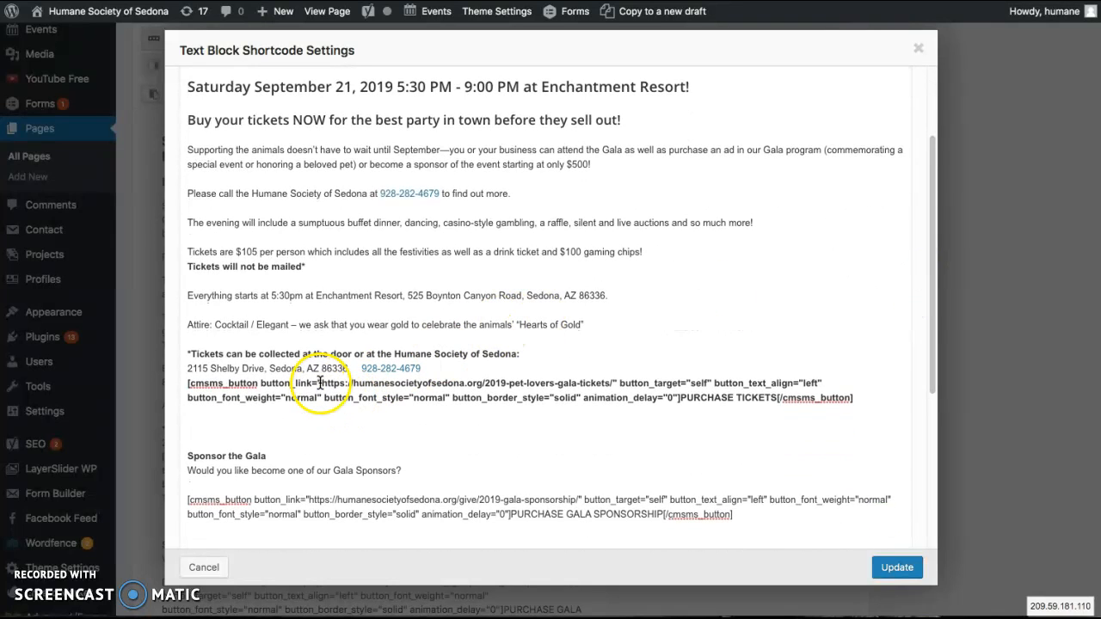
left_click_drag(322, 382, 602, 381)
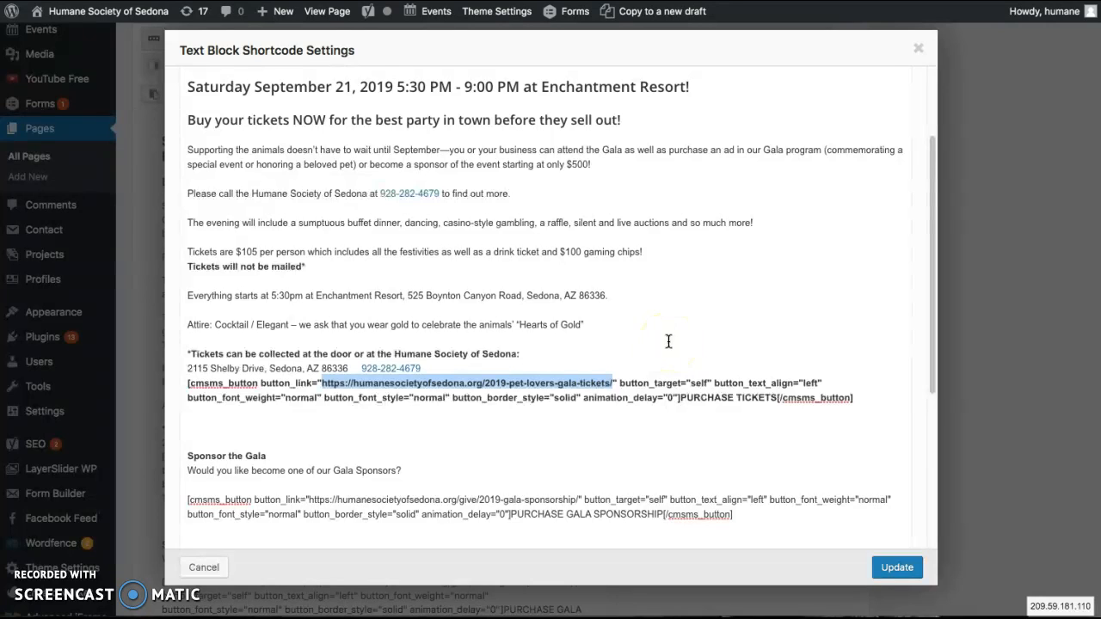
left_click(490, 384)
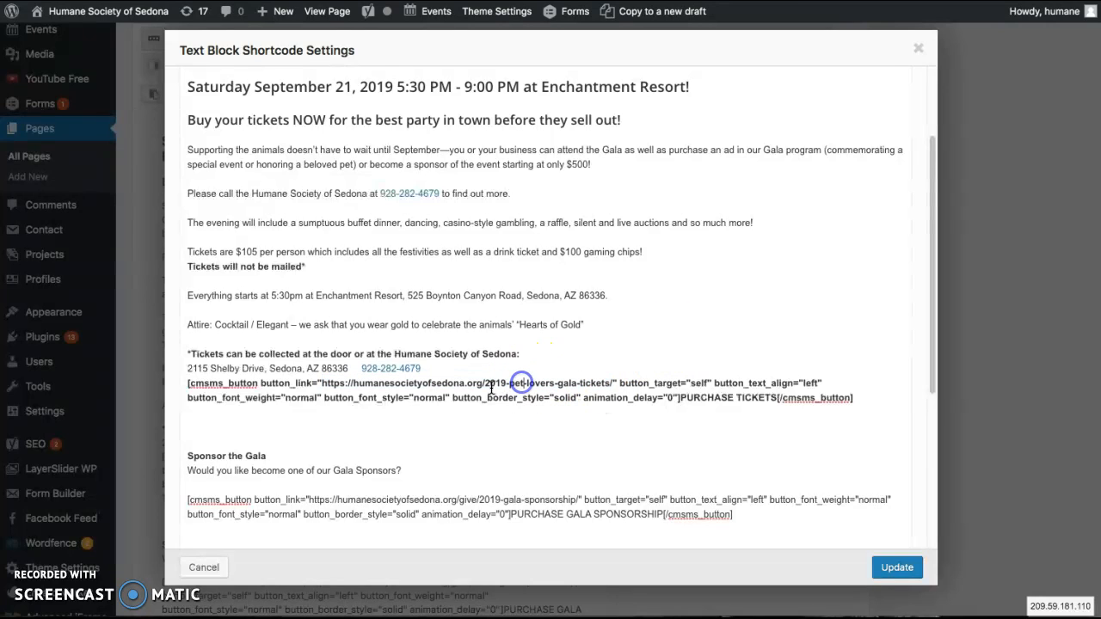
left_click_drag(486, 384, 611, 384)
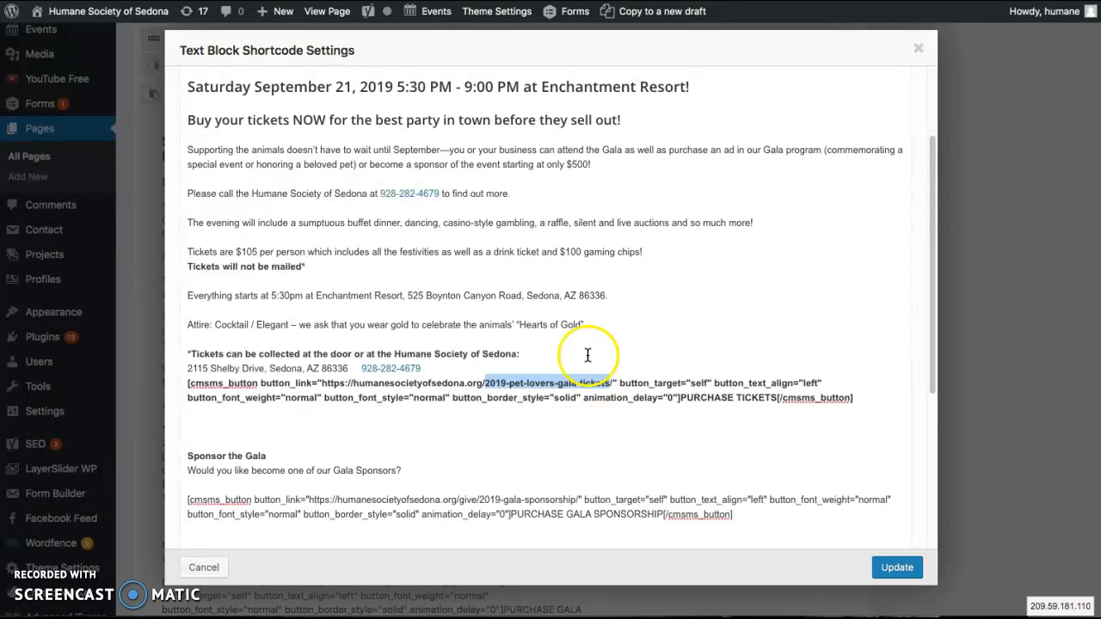
Check the link address in the PURCHASE GALA SPONSORSHIP button shortcode and close the text block without changing it
left_click(502, 501)
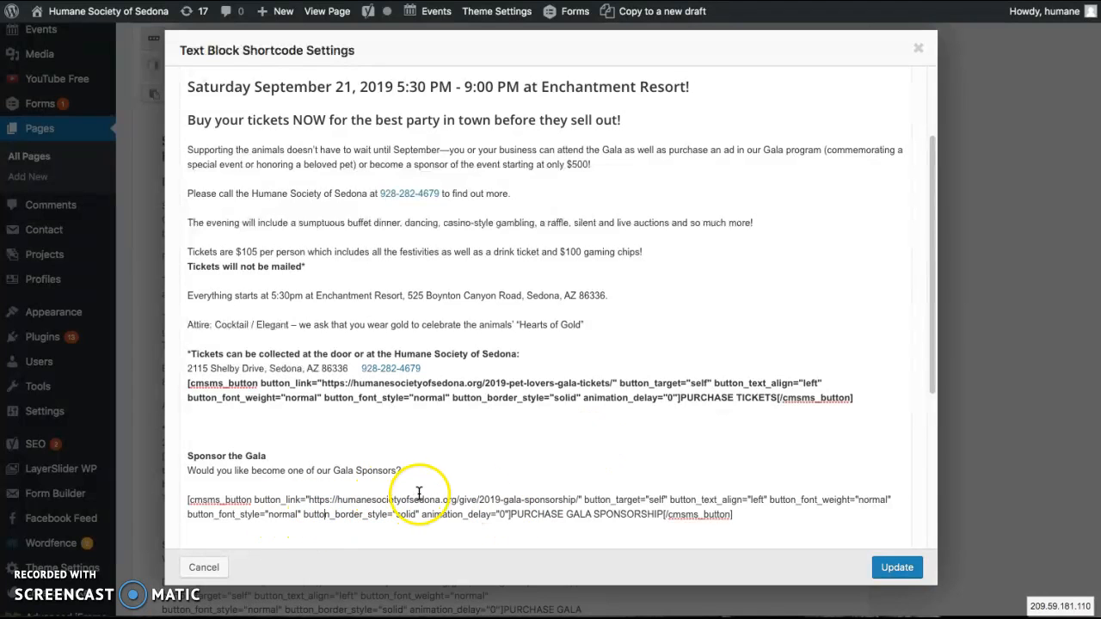
left_click(475, 500)
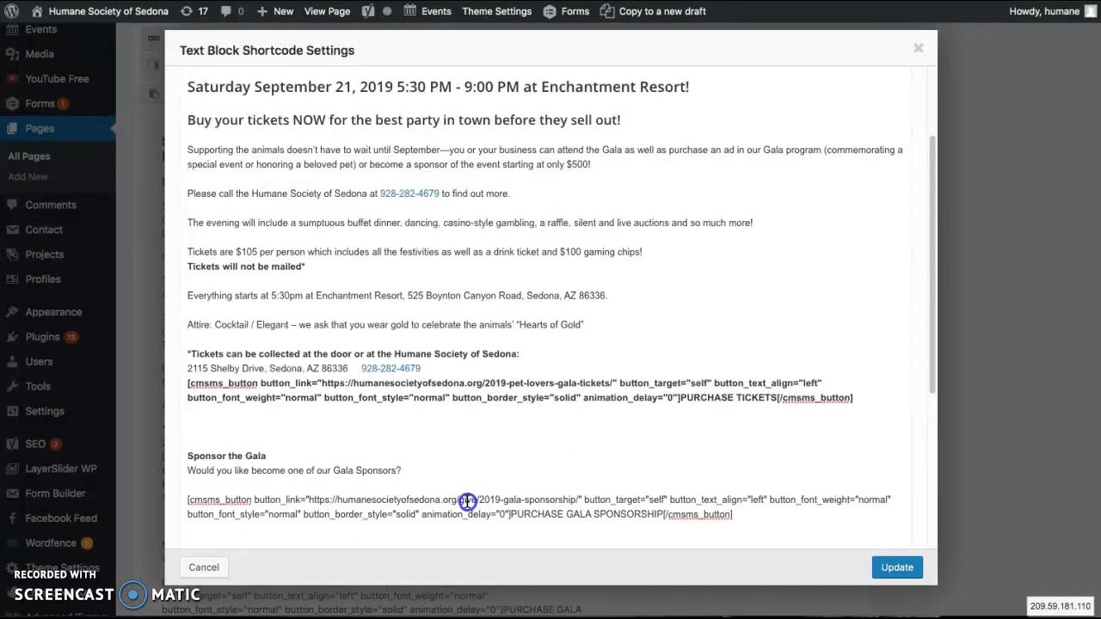
left_click_drag(306, 500, 472, 500)
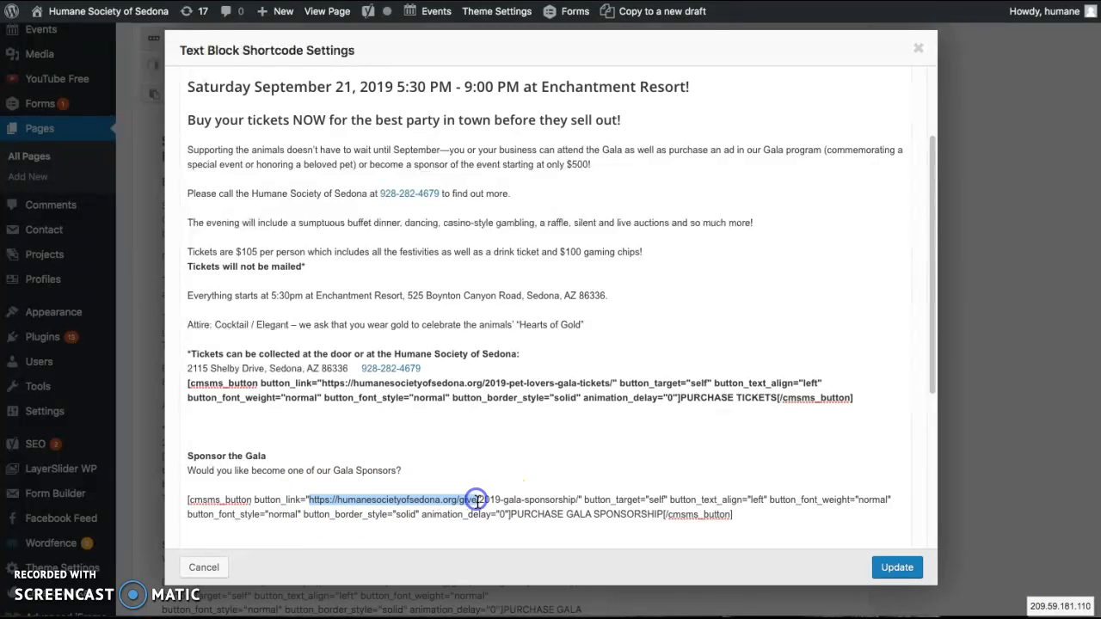
left_click(460, 501)
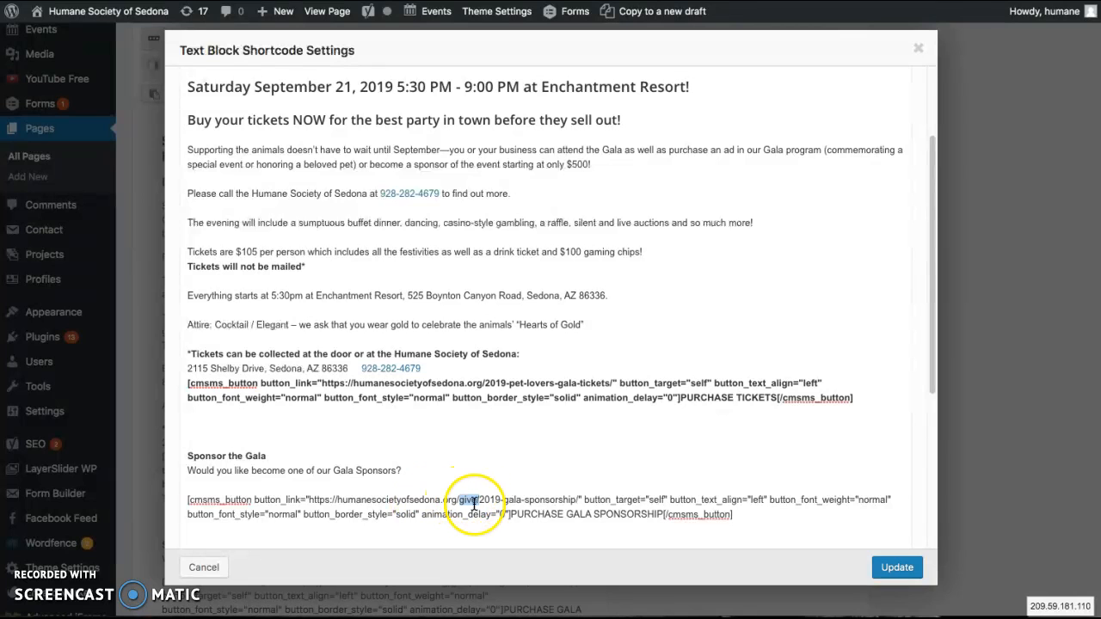
left_click(487, 497)
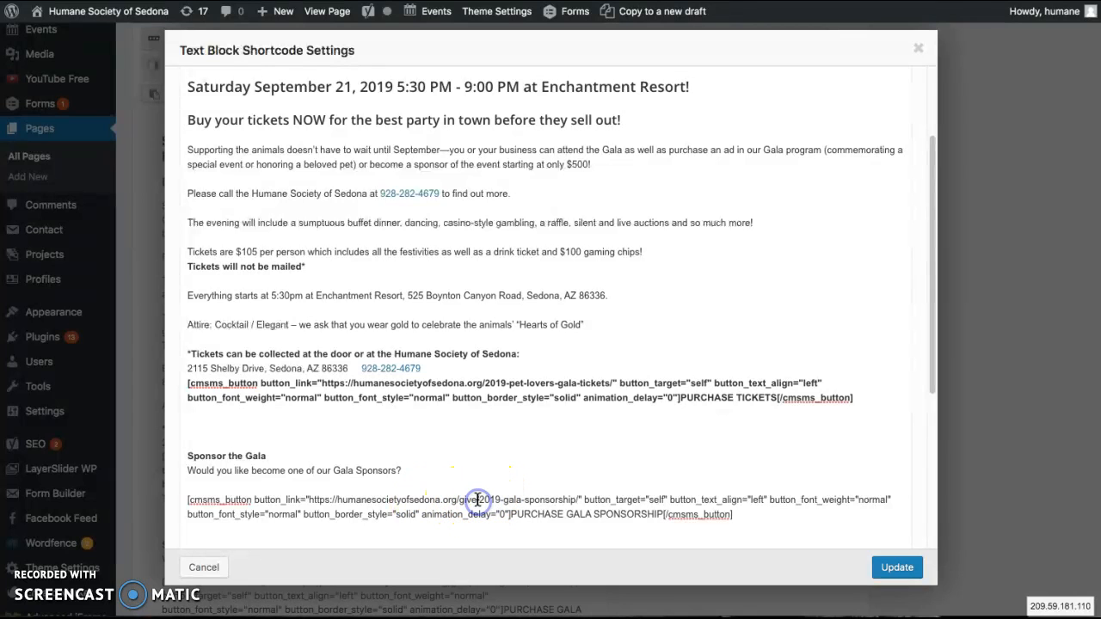
left_click_drag(503, 498, 569, 497)
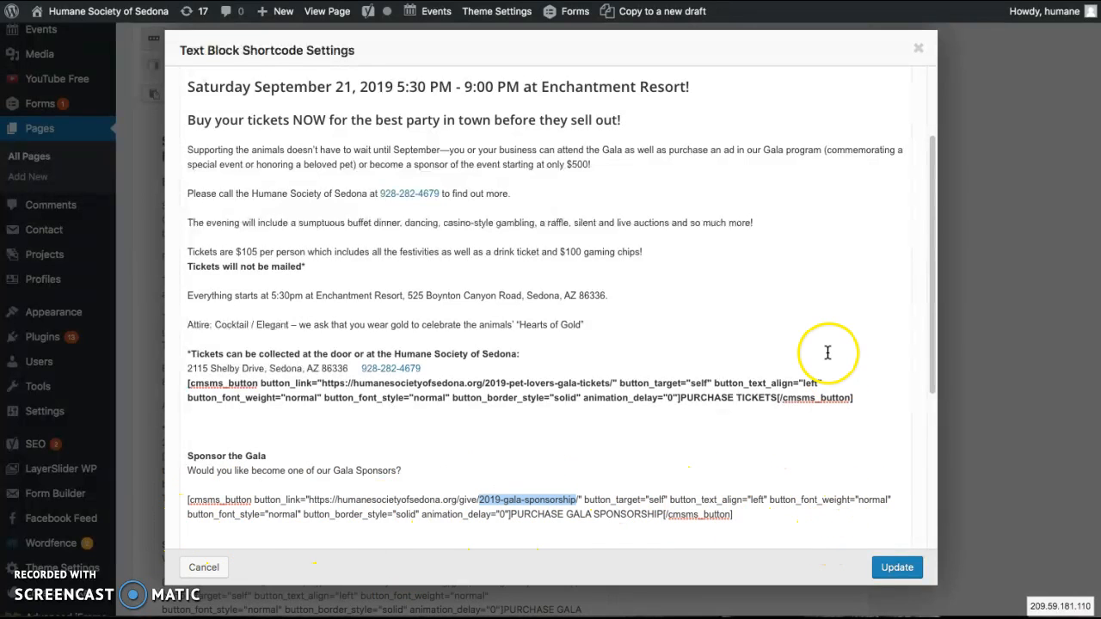
left_click(918, 50)
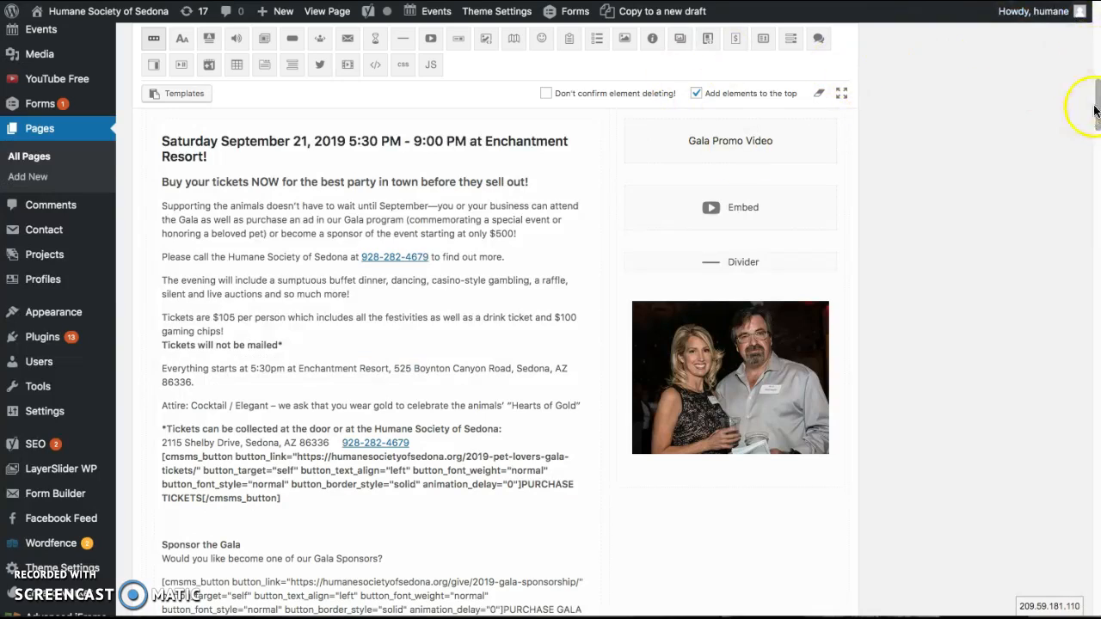
Search the site's pages for "gala" and open the 2019 Gala Sponsorship page for editing
left_click_drag(1095, 103, 1094, 26)
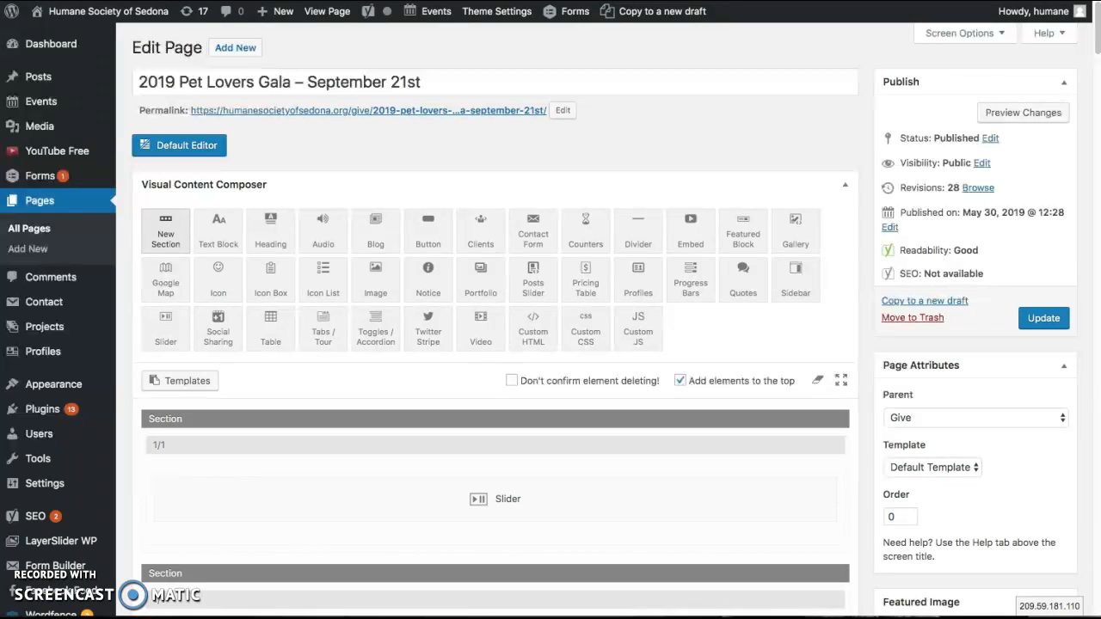
left_click(55, 204)
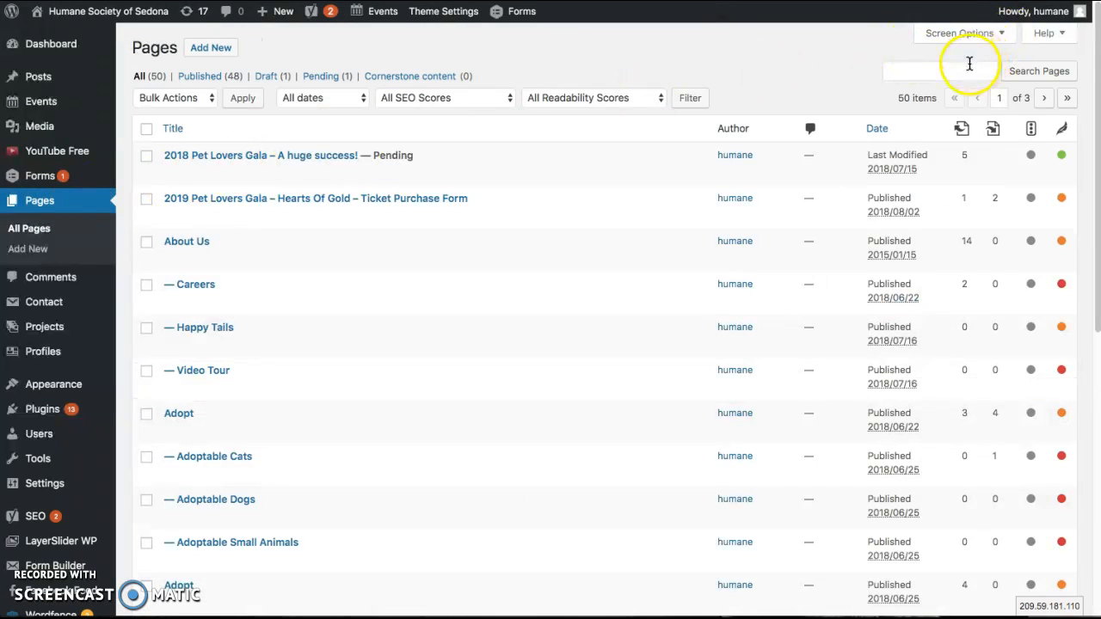
left_click(968, 62)
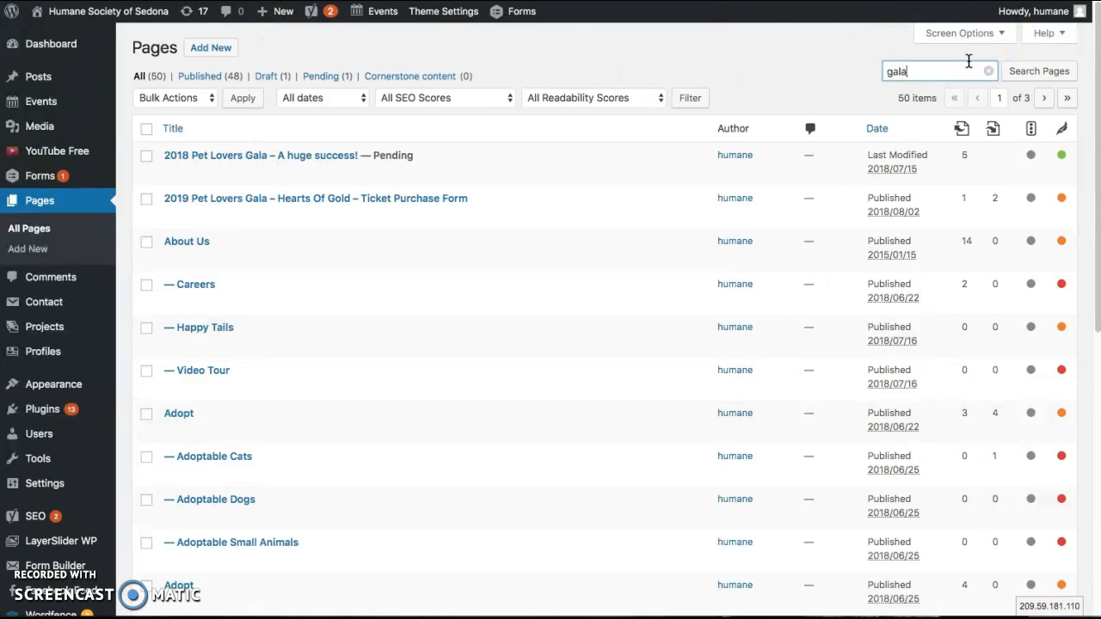
key("Return")
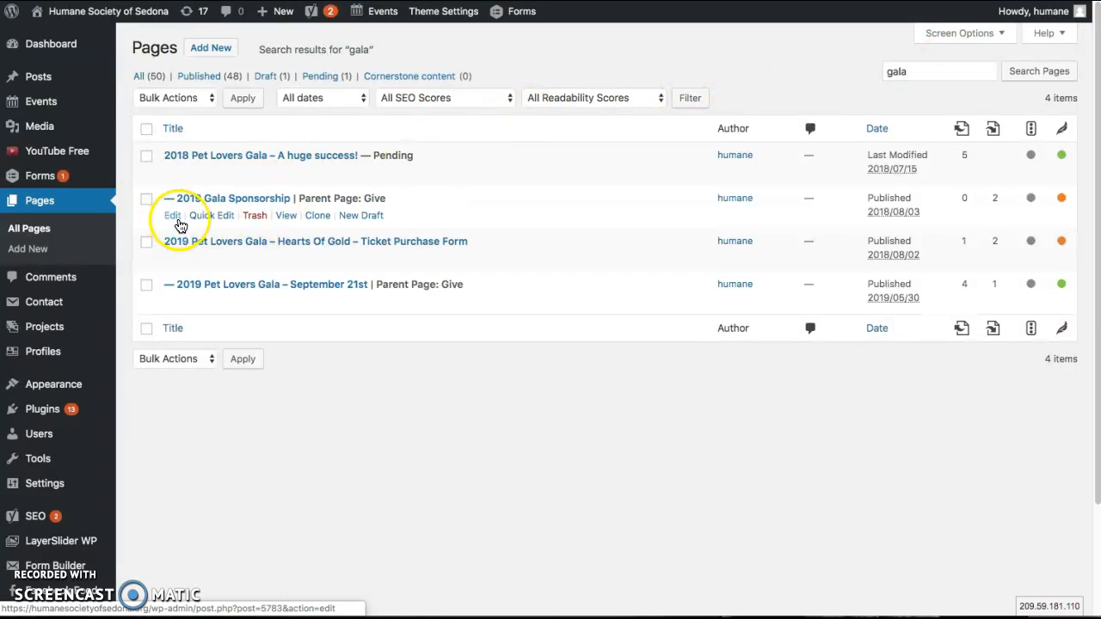
left_click(174, 220)
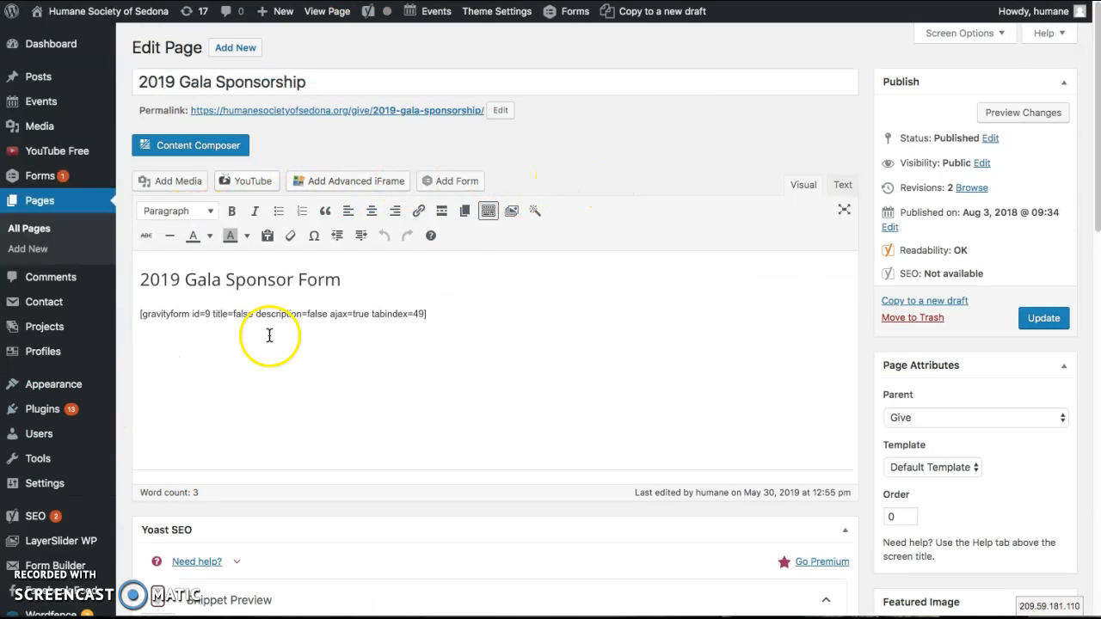
Check the form ID and options in the gravityform shortcode below the 2019 Gala Sponsor Form heading
left_click_drag(481, 310, 140, 314)
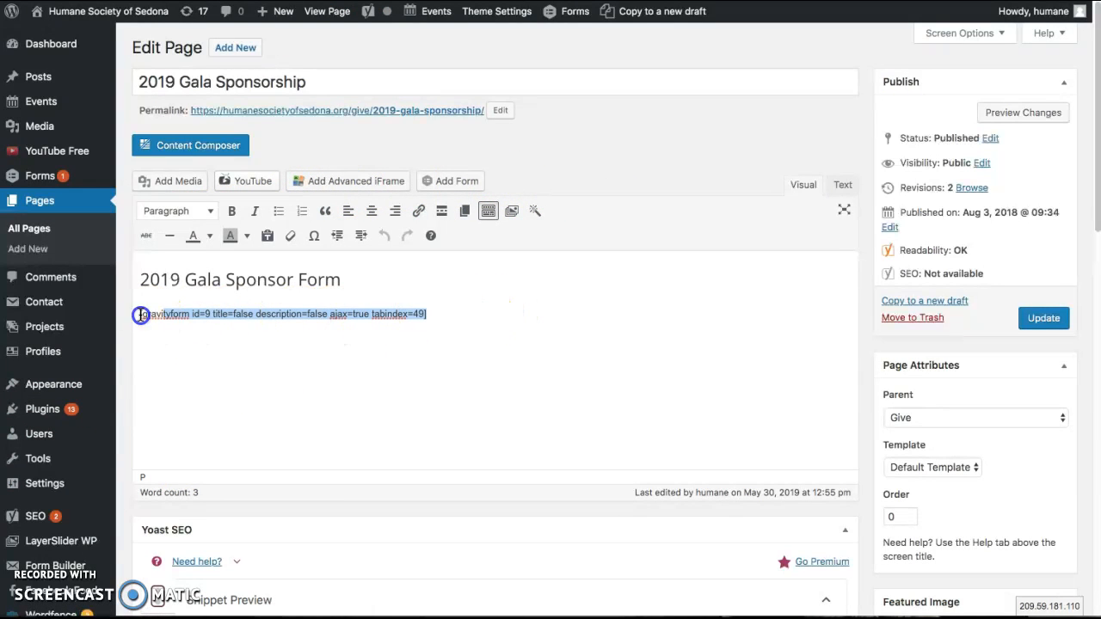
left_click(223, 344)
left_click(208, 313)
left_click(458, 352)
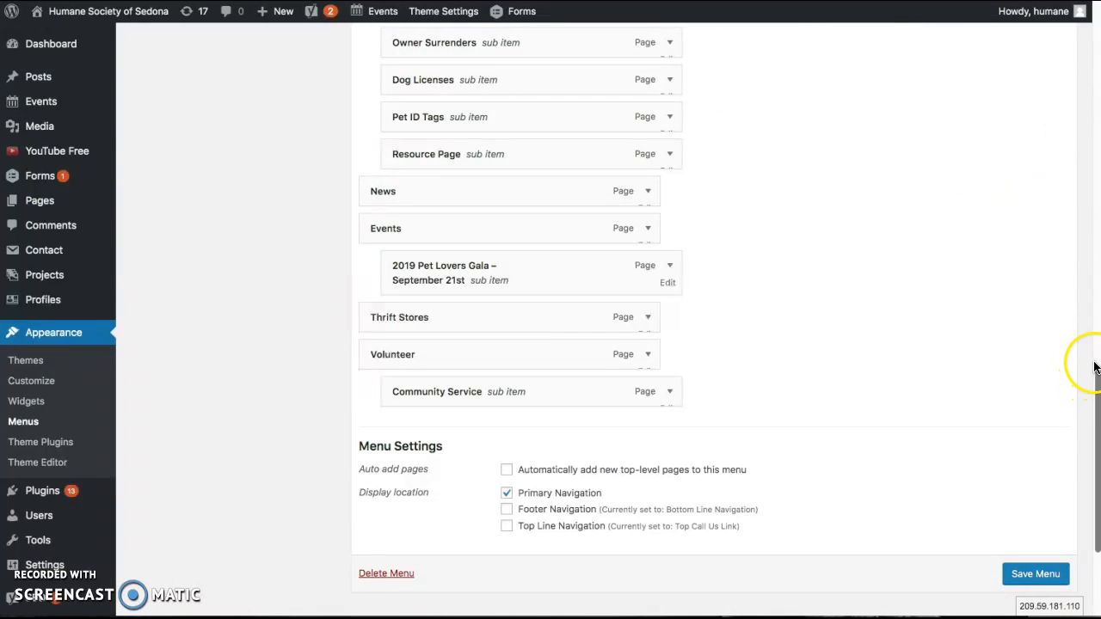
Look through the main menu's structure and try to reload the Menus page, staying on it when asked about leaving
left_click_drag(1096, 387, 1061, 187)
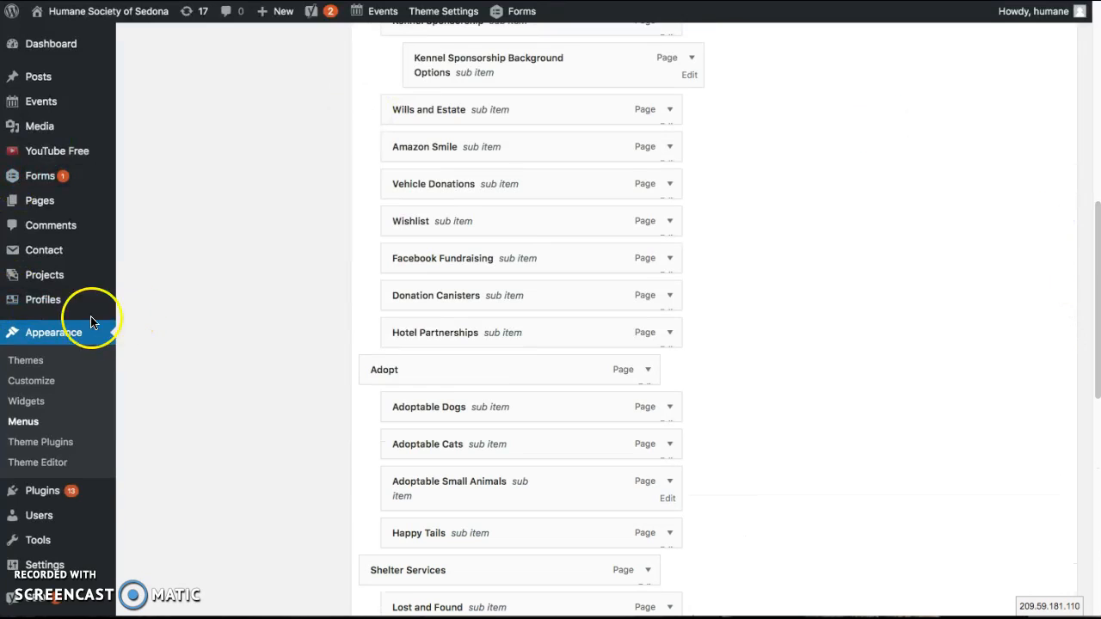
left_click(30, 421)
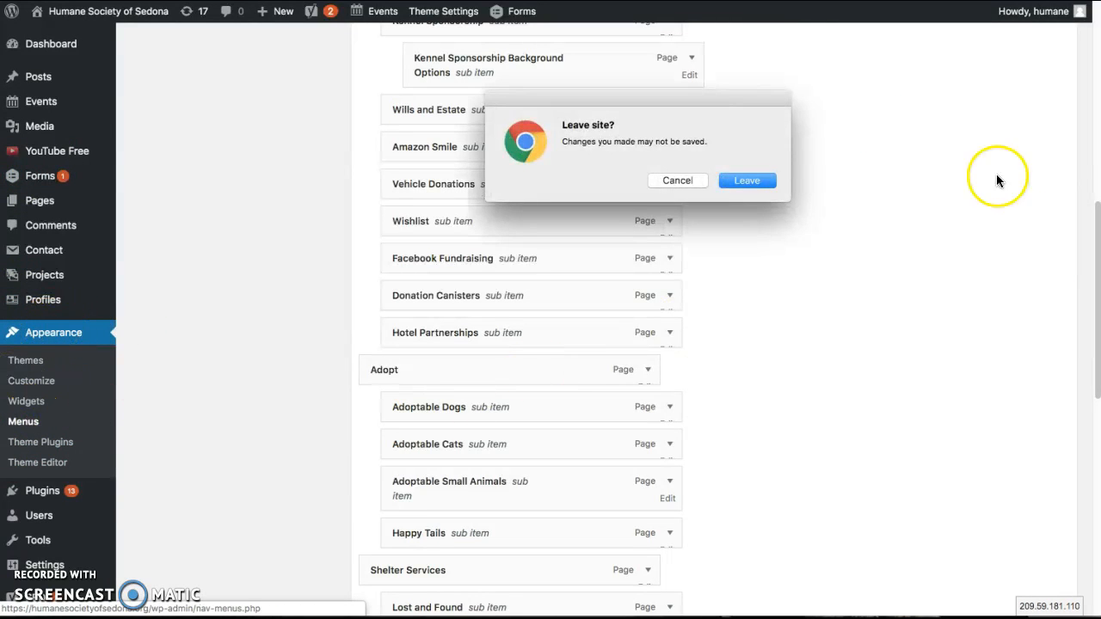
left_click(697, 181)
Try to add the 2019 Pet Lovers Gala – September 21st page to the SHS Main Menu from the most recent pages
left_click(1096, 234)
left_click_drag(1096, 230, 1037, 46)
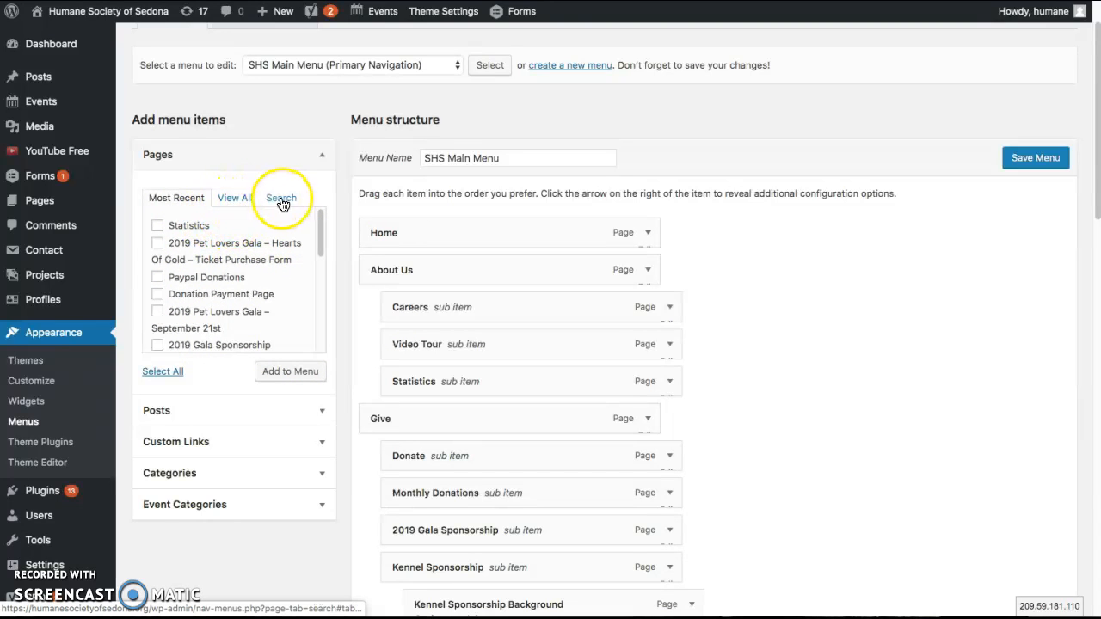
left_click(158, 313)
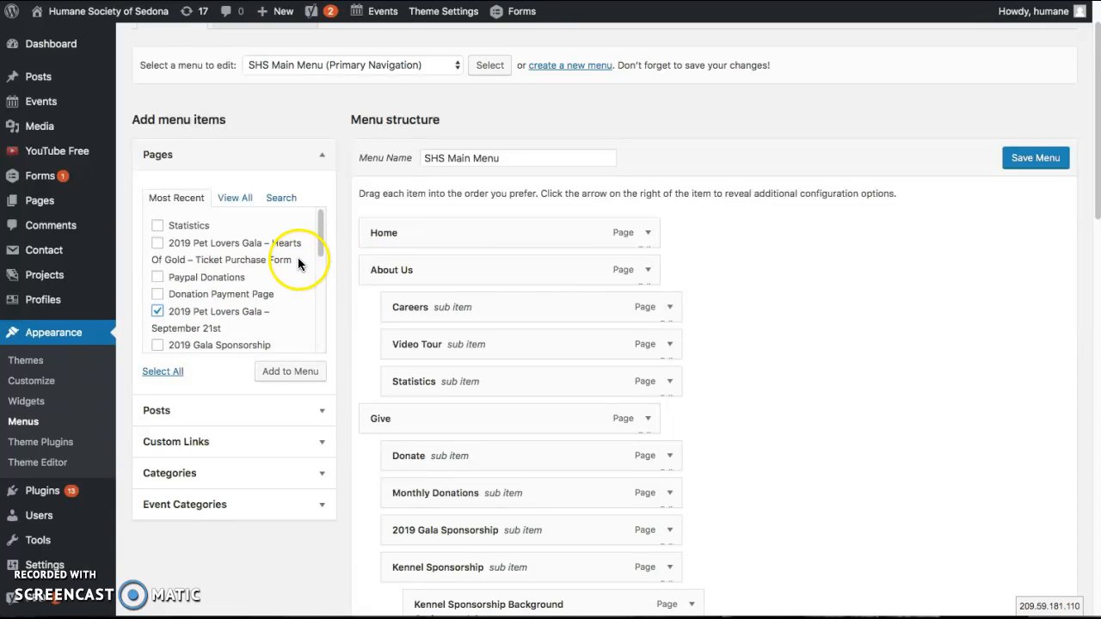
left_click(293, 372)
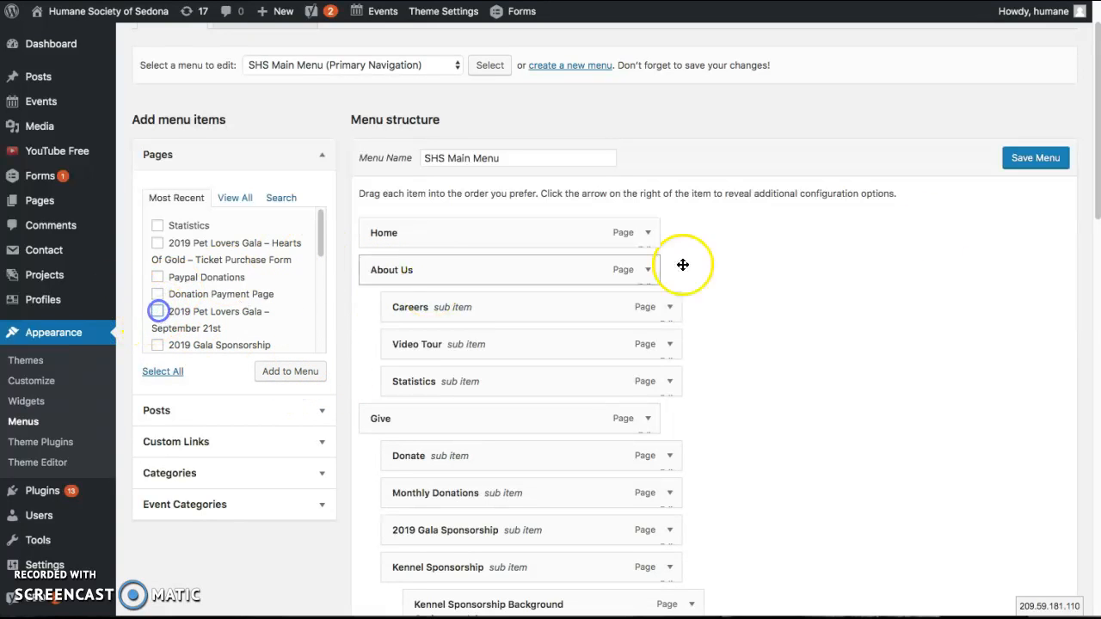
Move the 2019 Pet Lovers Gala – September 21st menu entry from Events to a sub item of News
left_click_drag(1096, 177, 1065, 574)
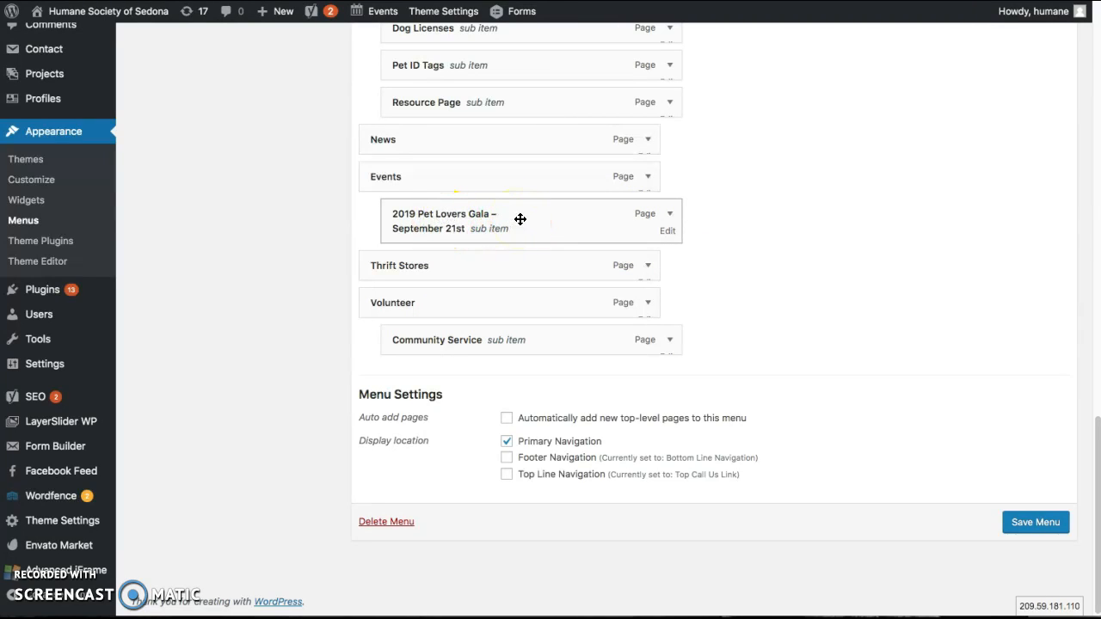
left_click_drag(522, 220, 527, 234)
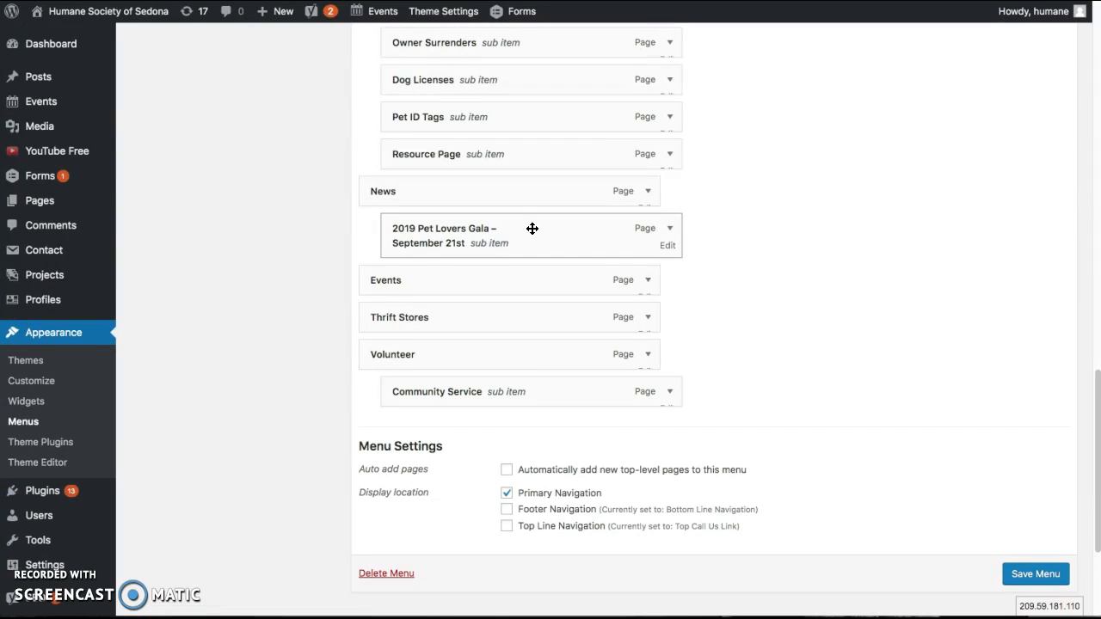